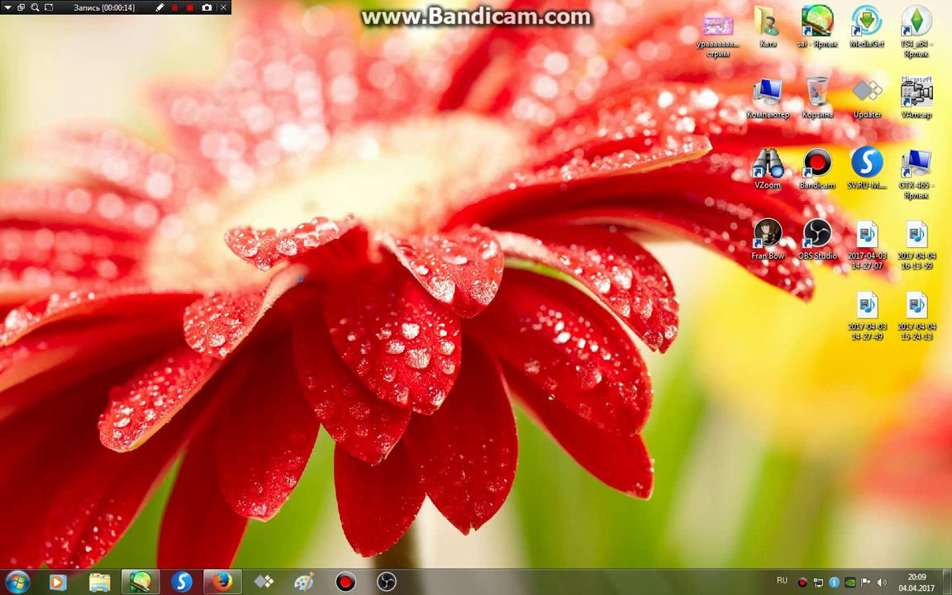
left_click_drag(303, 276, 170, 317)
left_click_drag(155, 215, 397, 424)
left_click_drag(227, 226, 313, 245)
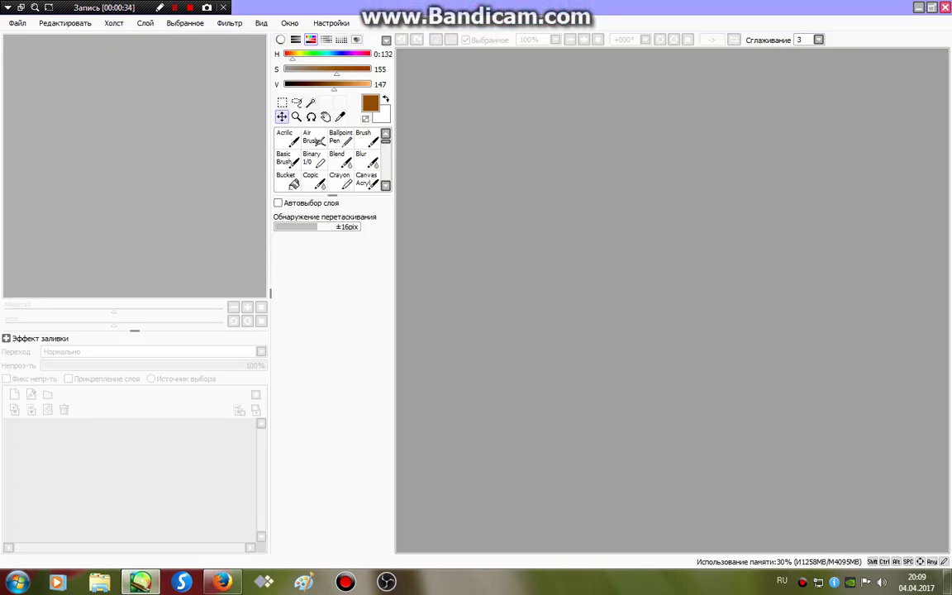
Step: Create a new 800 x 700 pixel canvas at 900 pixel/inch and choose the Binary brush
left_click(17, 22)
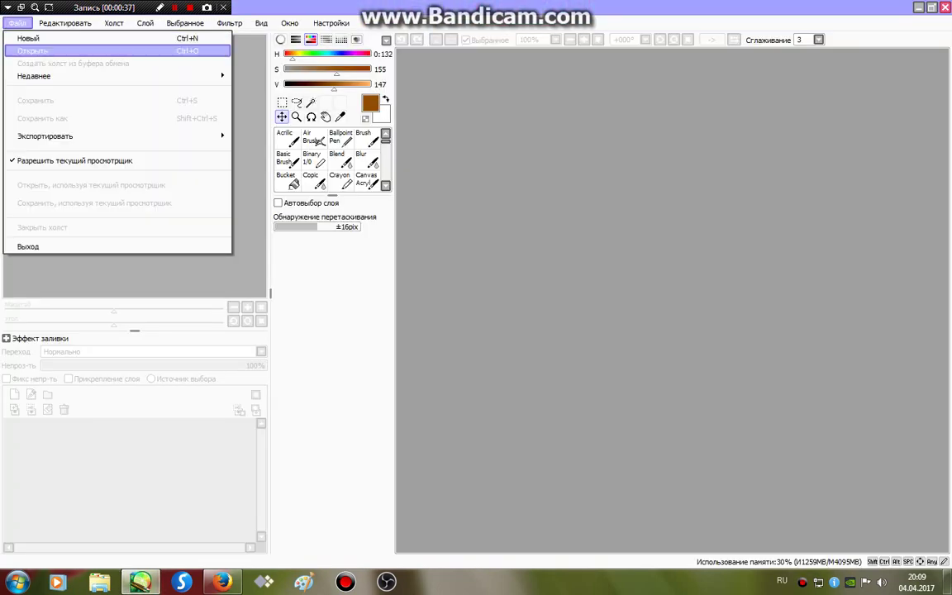
left_click(33, 51)
left_click(697, 25)
left_click(17, 23)
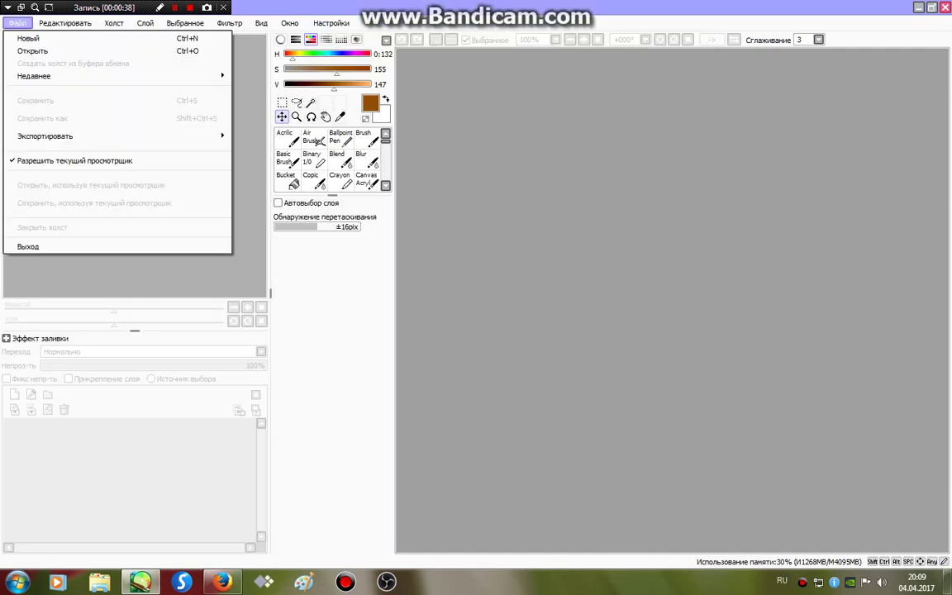
left_click(30, 38)
left_click(254, 234)
left_click(314, 158)
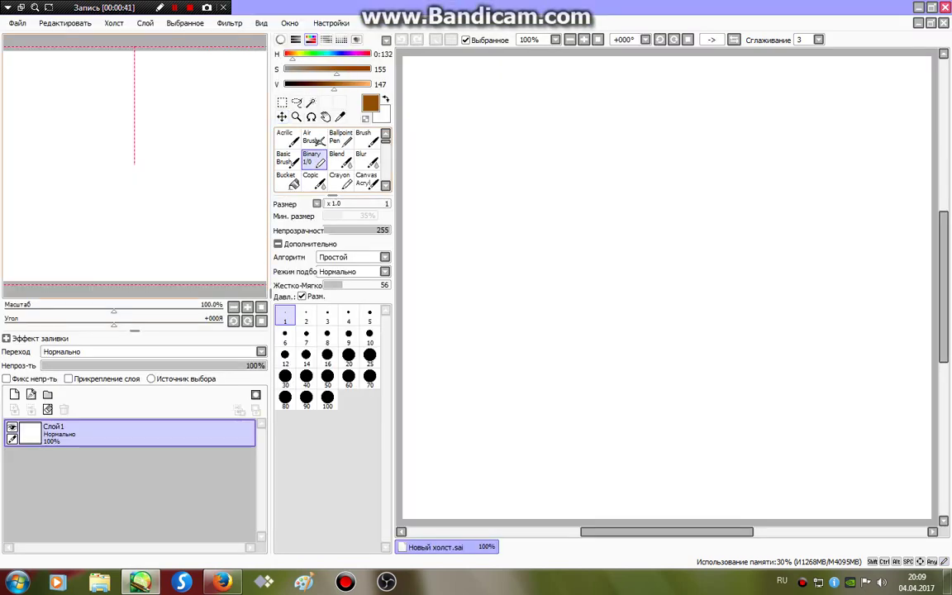
left_click(18, 23)
left_click(30, 38)
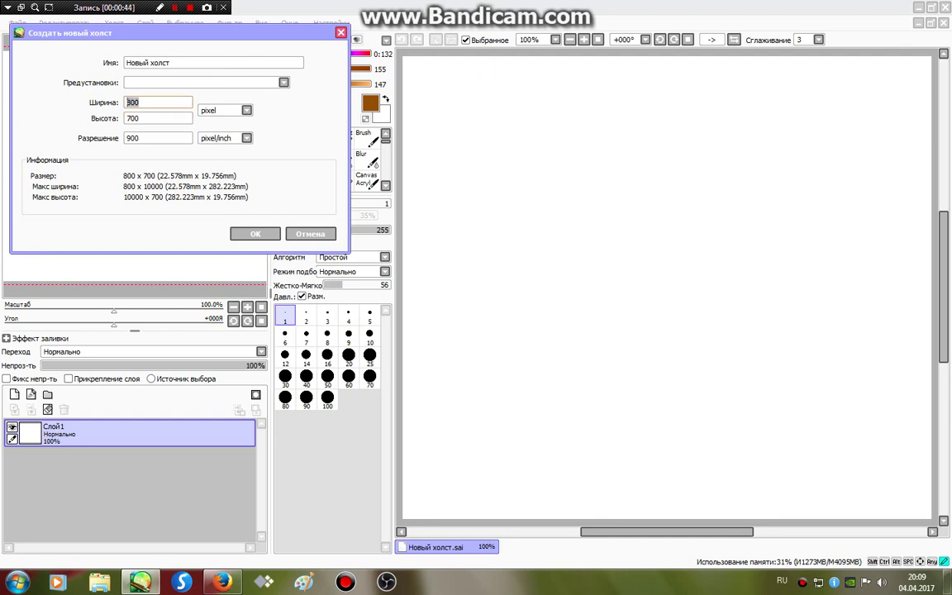
key("Tab")
key("Tab")
key("Return")
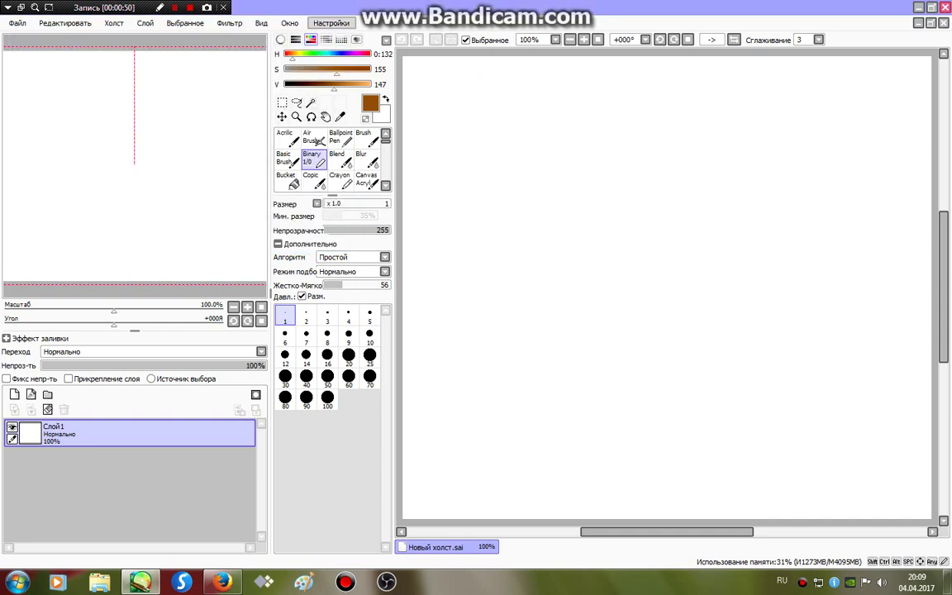
Step: Draw the rounded lower half of the head near the top of the canvas with a black size 5 Binary brush
left_click(348, 316)
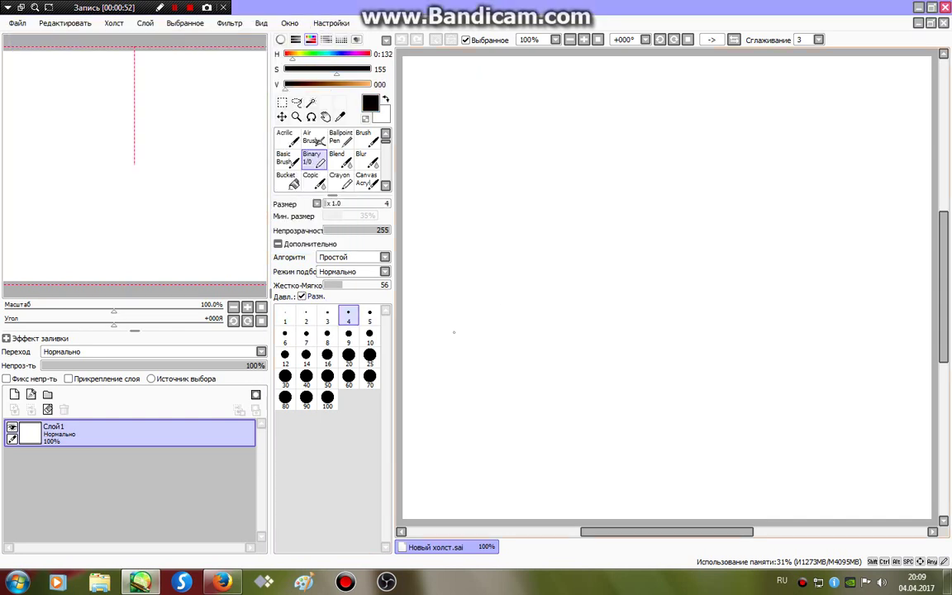
key("bracketright")
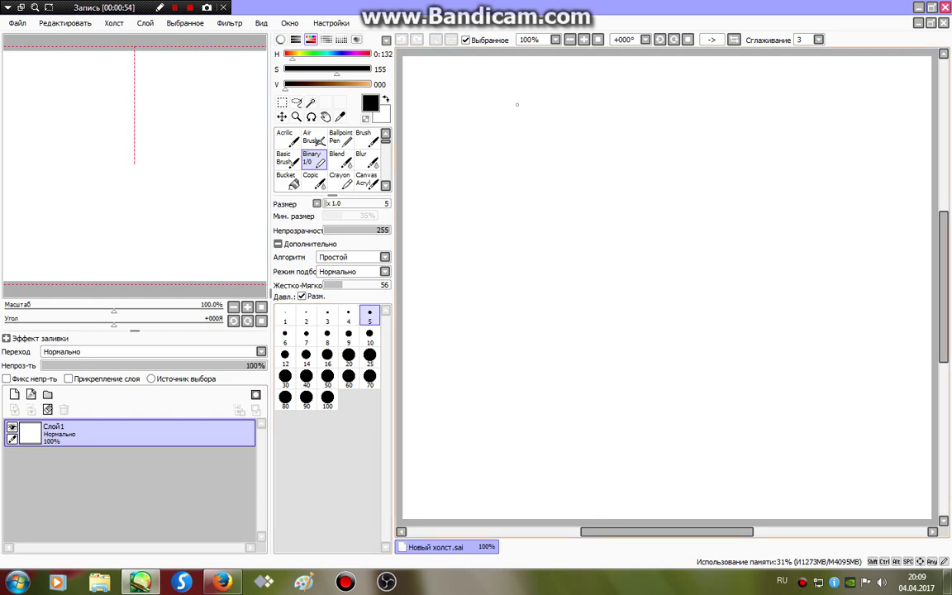
mouse_move(510, 99)
left_mouse_down()
mouse_move(504, 144)
mouse_move(558, 242)
mouse_move(750, 273)
mouse_move(876, 157)
mouse_move(885, 74)
left_mouse_up()
key("ctrl+z")
mouse_move(491, 89)
left_mouse_down()
mouse_move(515, 190)
mouse_move(616, 231)
mouse_move(723, 230)
mouse_move(794, 171)
mouse_move(798, 89)
left_mouse_up()
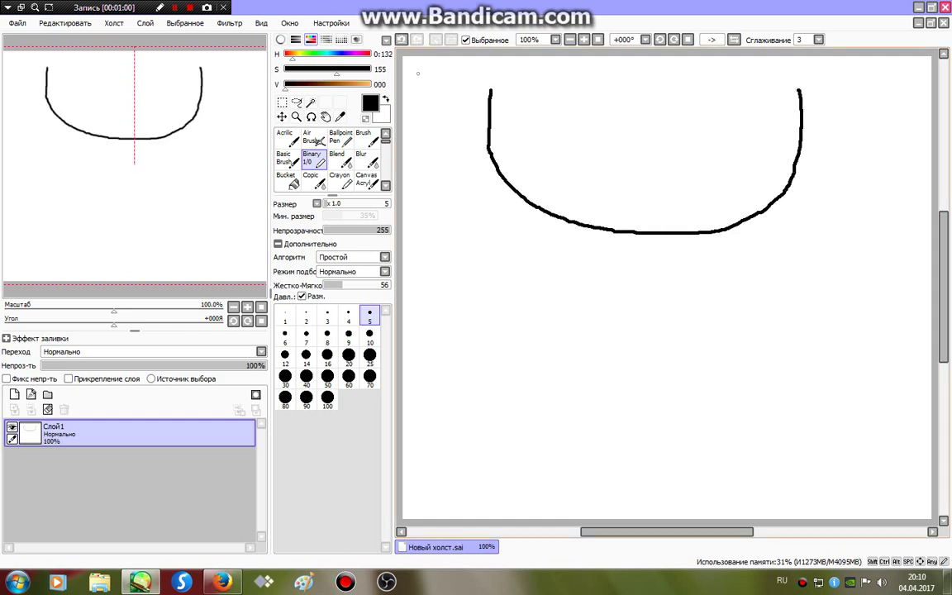
Step: Move the head curve slightly down and close it with an upper line into a wide oval head outline
left_click(282, 117)
left_click_drag(528, 173, 532, 222)
left_click(312, 158)
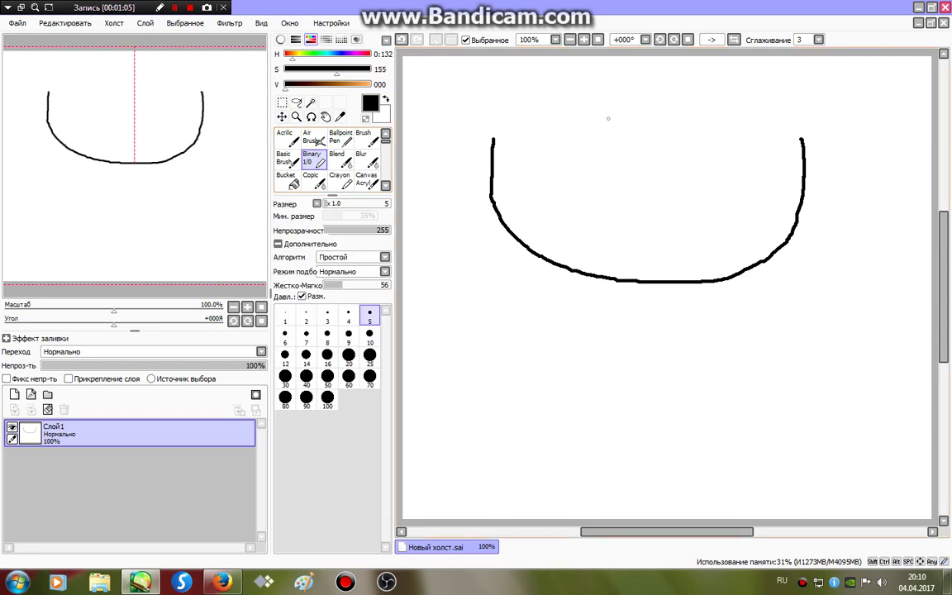
mouse_move(608, 118)
left_mouse_down()
mouse_move(610, 145)
mouse_move(559, 212)
mouse_move(532, 285)
mouse_move(477, 256)
mouse_move(467, 120)
mouse_move(542, 88)
left_mouse_up()
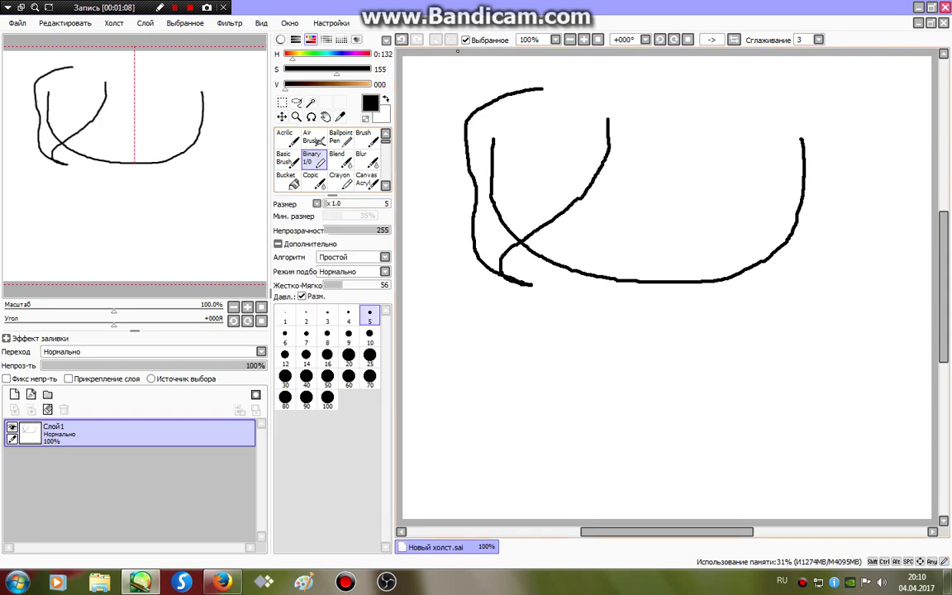
key("ctrl+z")
mouse_move(493, 139)
left_mouse_down()
mouse_move(558, 95)
mouse_move(713, 81)
mouse_move(750, 89)
mouse_move(804, 149)
left_mouse_up()
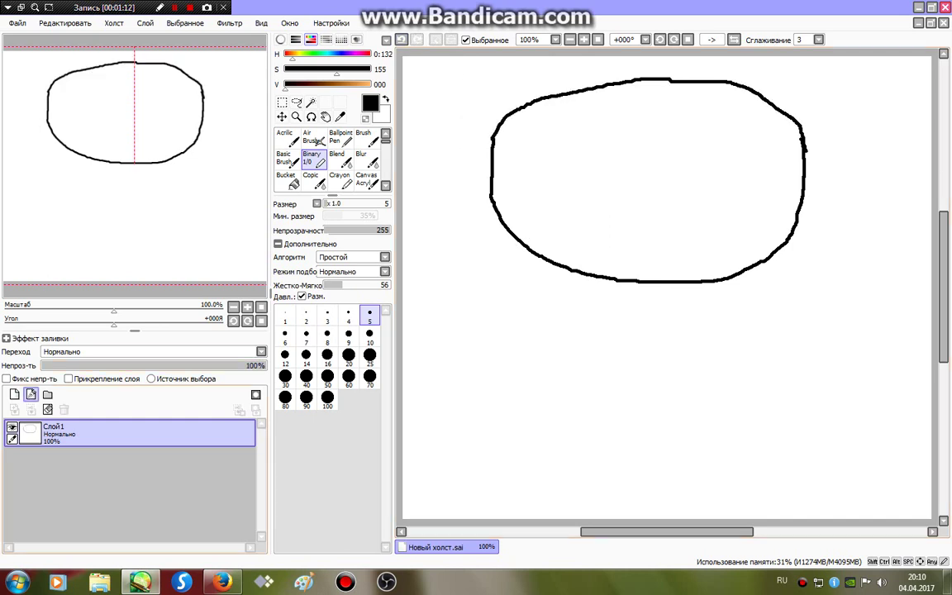
Step: Lower the head layer's opacity to 59% and draw the parted bangs and outer hair outline on a new layer
left_click_drag(247, 365, 173, 366)
left_click(14, 394)
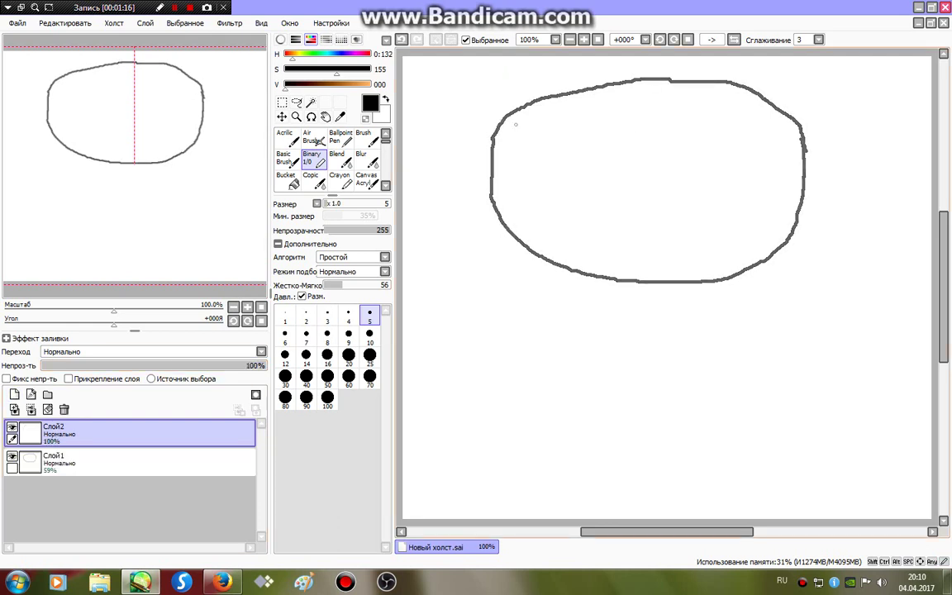
mouse_move(632, 92)
left_mouse_down()
mouse_move(542, 308)
mouse_move(439, 202)
mouse_move(467, 72)
left_mouse_up()
mouse_move(615, 128)
left_mouse_down()
mouse_move(708, 223)
mouse_move(698, 294)
mouse_move(671, 310)
left_mouse_up()
mouse_move(672, 310)
left_mouse_down()
mouse_move(829, 183)
mouse_move(807, 93)
mouse_move(753, 56)
mouse_move(459, 74)
left_mouse_up()
Step: Lower the hair layer's opacity to 59% and draw the neck, short-sleeved shirt and both arms with hands on a new layer
left_click_drag(248, 366, 173, 366)
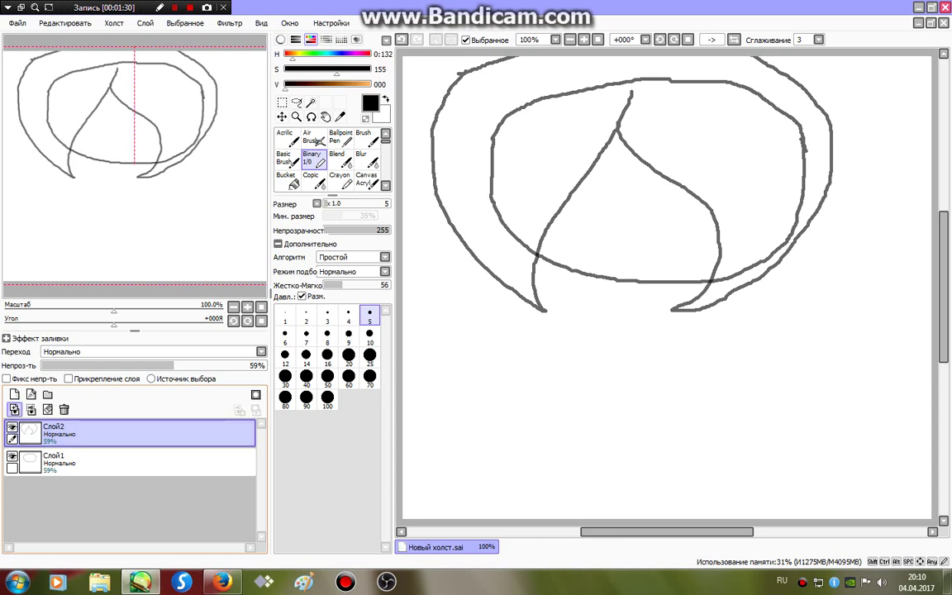
left_click(14, 394)
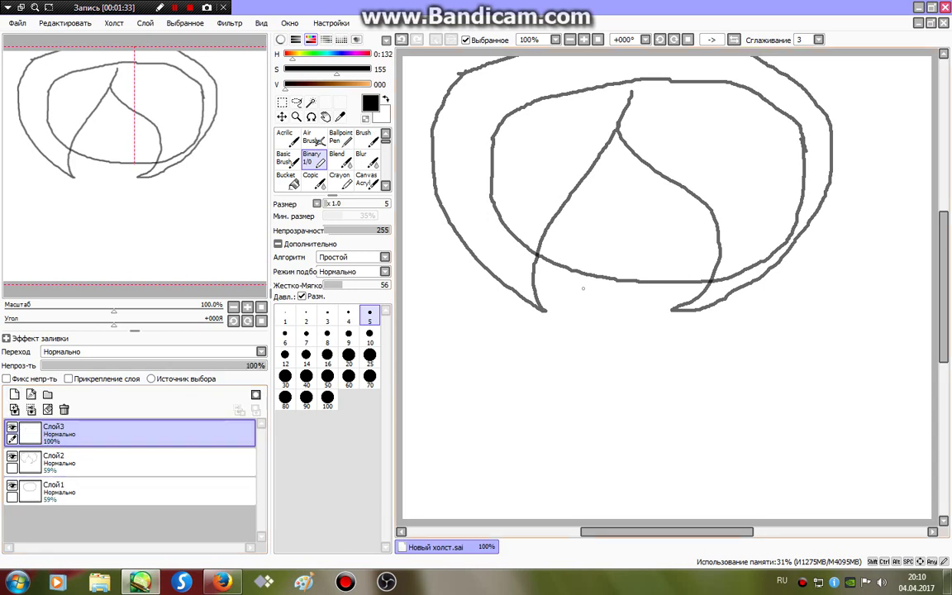
mouse_move(672, 283)
left_mouse_down()
mouse_move(671, 306)
mouse_move(717, 312)
mouse_move(701, 335)
mouse_move(681, 322)
mouse_move(684, 363)
mouse_move(702, 387)
mouse_move(640, 390)
mouse_move(647, 324)
mouse_move(664, 333)
mouse_move(658, 281)
mouse_move(658, 303)
mouse_move(650, 290)
mouse_move(634, 312)
mouse_move(649, 318)
mouse_move(631, 323)
mouse_move(607, 356)
mouse_move(581, 366)
mouse_move(614, 363)
mouse_move(587, 368)
mouse_move(605, 377)
left_mouse_up()
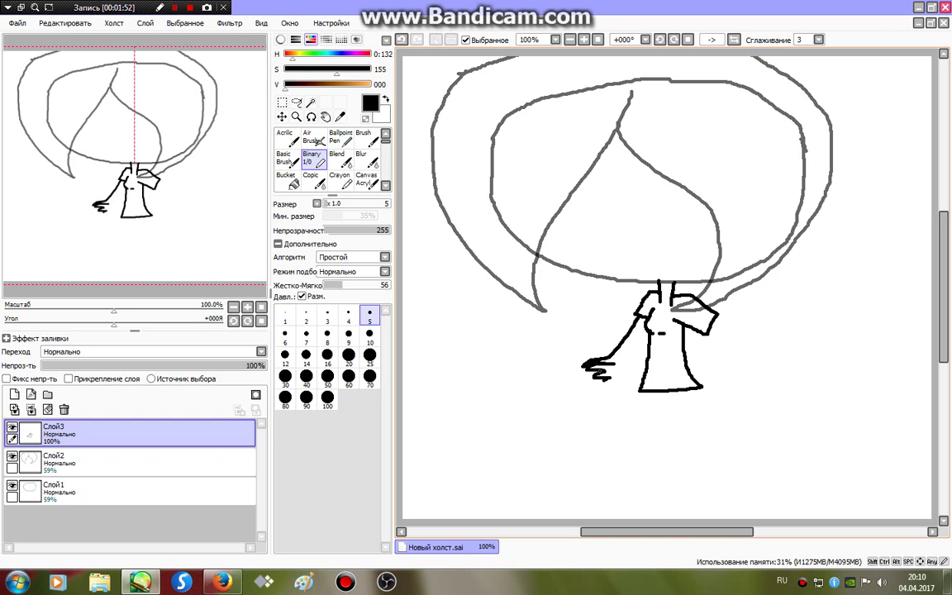
mouse_move(603, 377)
left_mouse_down()
mouse_move(604, 385)
mouse_move(651, 329)
left_mouse_up()
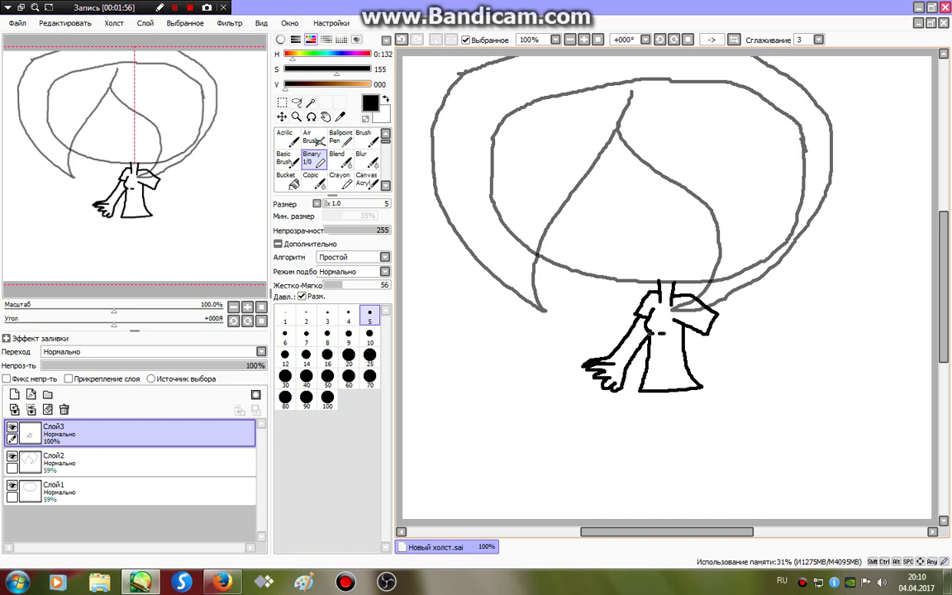
mouse_move(708, 332)
left_mouse_down()
mouse_move(723, 346)
mouse_move(699, 378)
mouse_move(716, 371)
mouse_move(720, 384)
left_mouse_up()
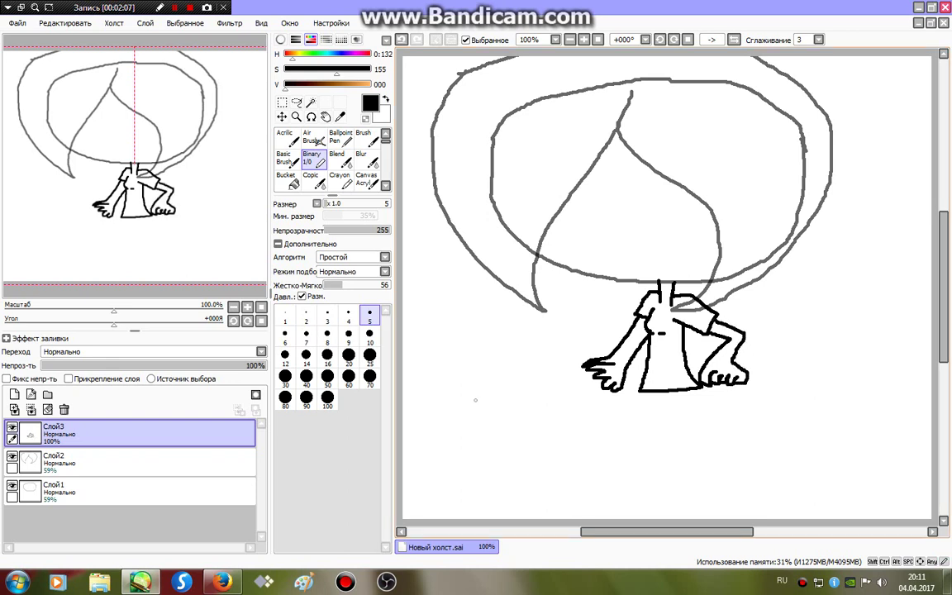
Step: Draw a flared skirt below the shirt and two legs reaching the canvas's lower edge
mouse_move(638, 391)
left_mouse_down()
mouse_move(617, 448)
mouse_move(687, 452)
mouse_move(710, 447)
mouse_move(702, 388)
left_mouse_up()
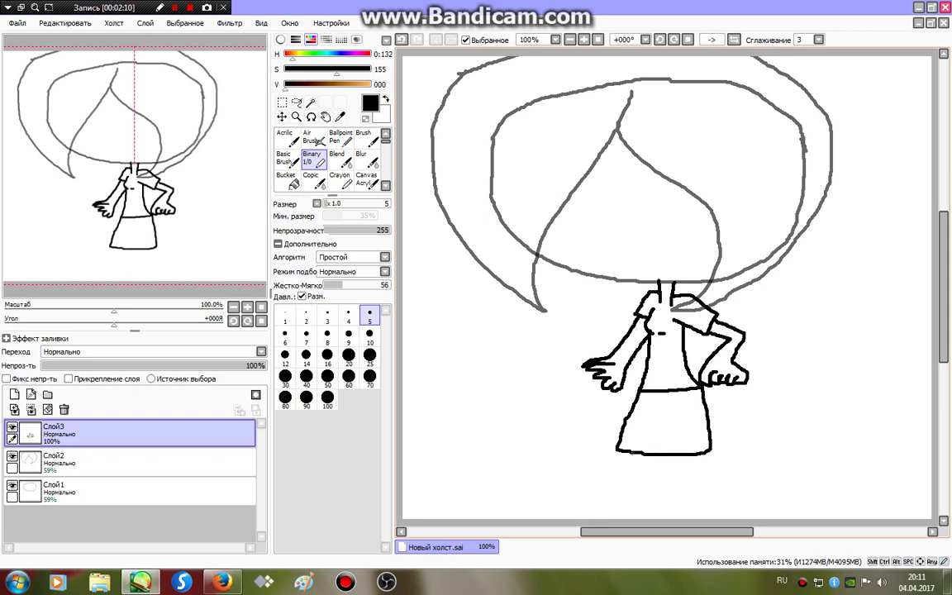
mouse_move(638, 453)
left_mouse_down()
mouse_move(616, 519)
mouse_move(656, 458)
mouse_move(635, 519)
left_mouse_up()
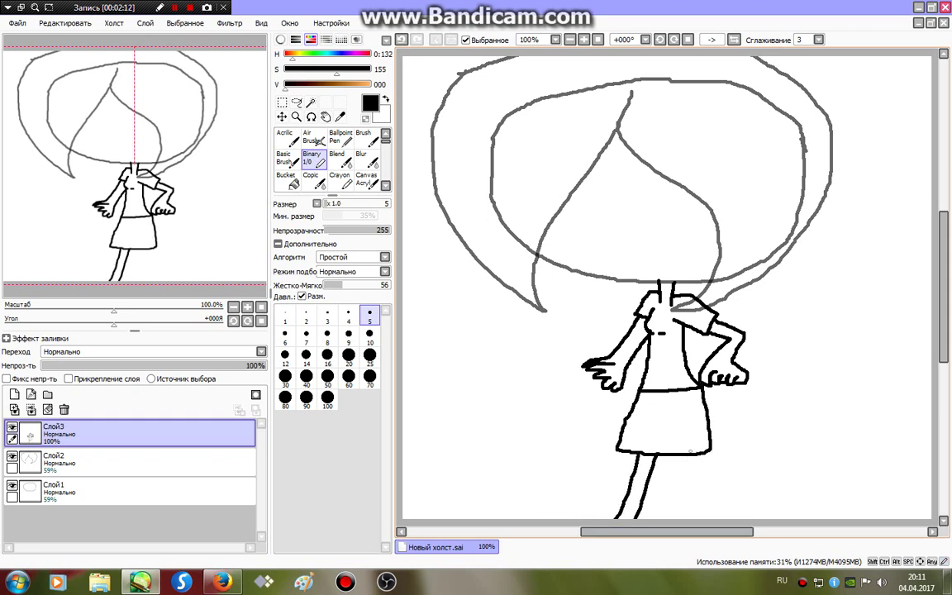
mouse_move(675, 454)
left_mouse_down()
mouse_move(650, 519)
mouse_move(667, 517)
left_mouse_up()
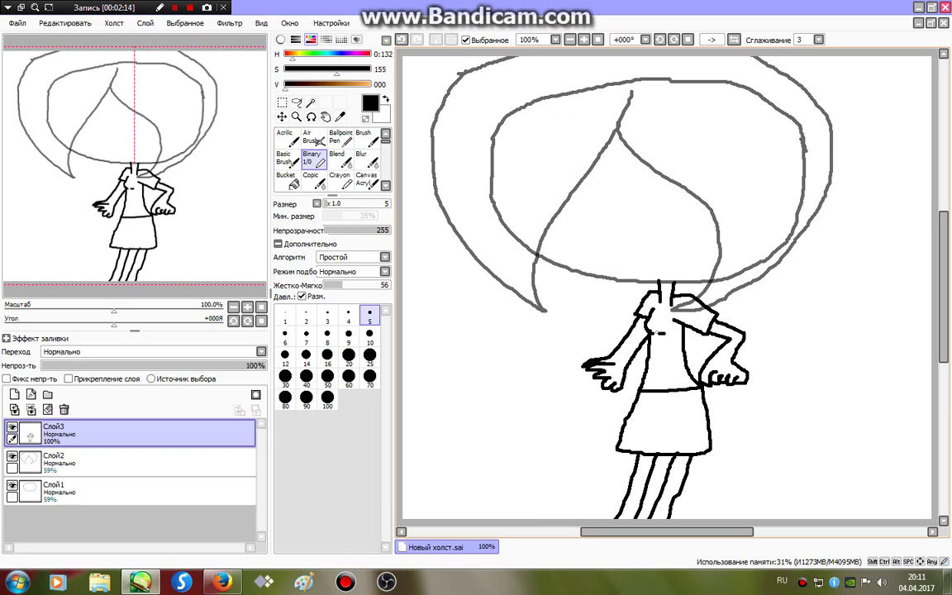
left_click_drag(651, 341, 686, 341)
mouse_move(653, 311)
left_mouse_down()
mouse_move(675, 321)
mouse_move(703, 299)
left_mouse_up()
key("ctrl+z")
left_click_drag(713, 358, 731, 360)
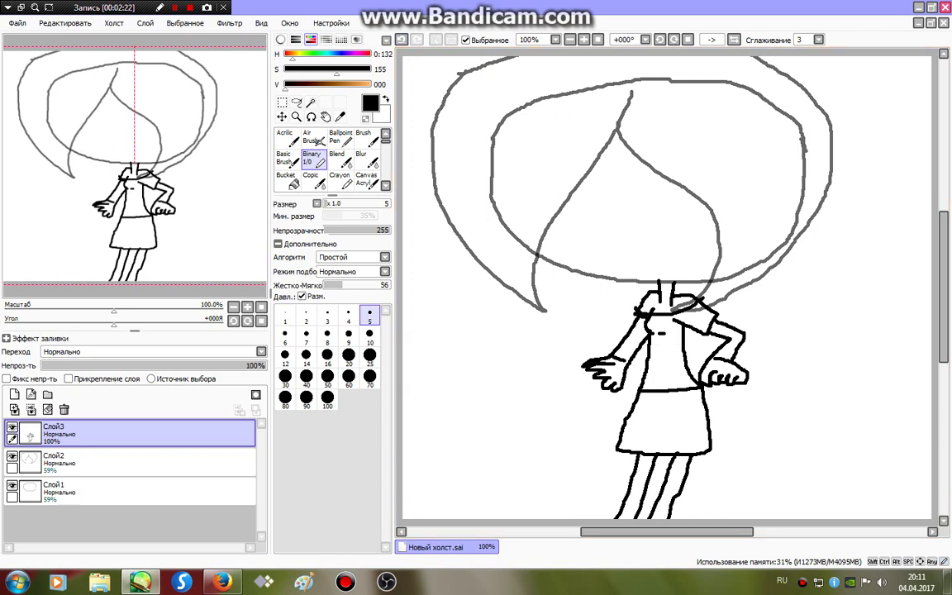
key("ctrl+z")
key("ctrl+z")
key("ctrl+z")
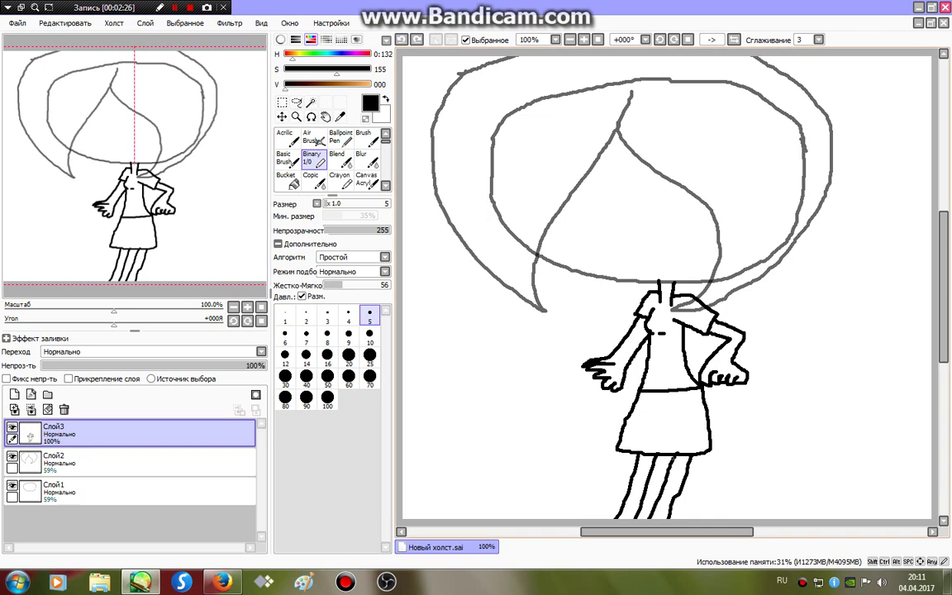
Step: Add the neckline, glove and stocking edges, and fill the gloves and stockings with black using the Bucket tool
left_click_drag(633, 474, 674, 475)
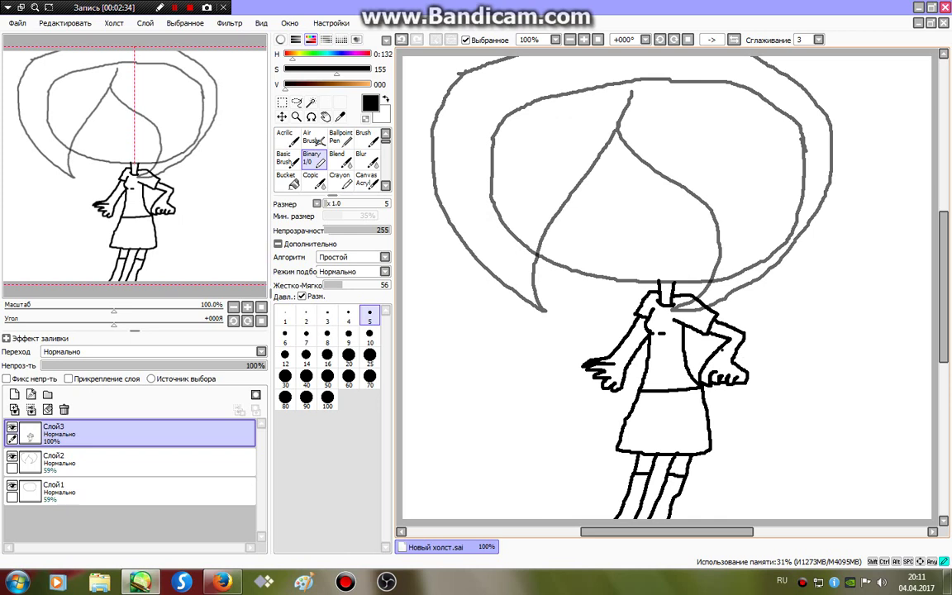
left_click_drag(700, 372, 750, 377)
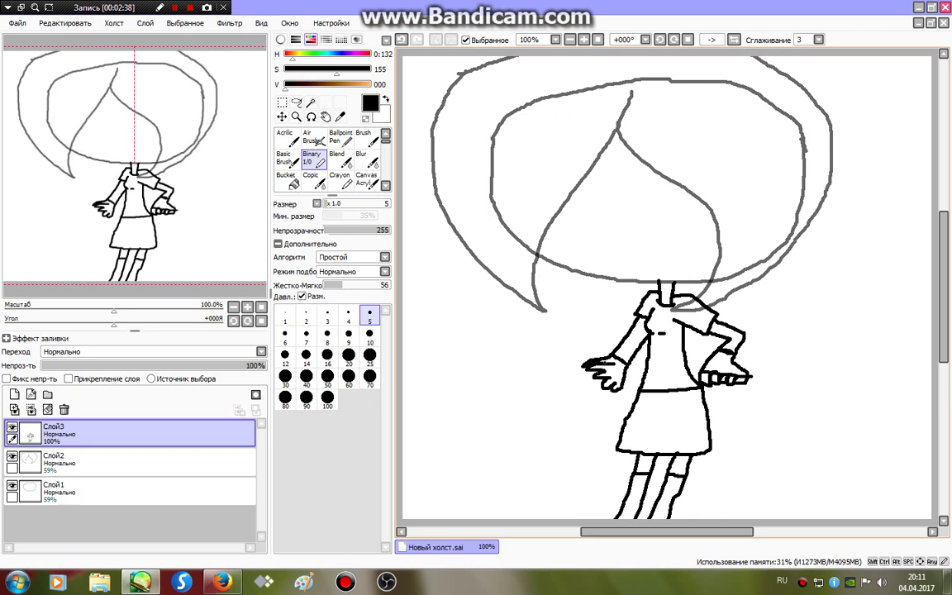
left_click(287, 180)
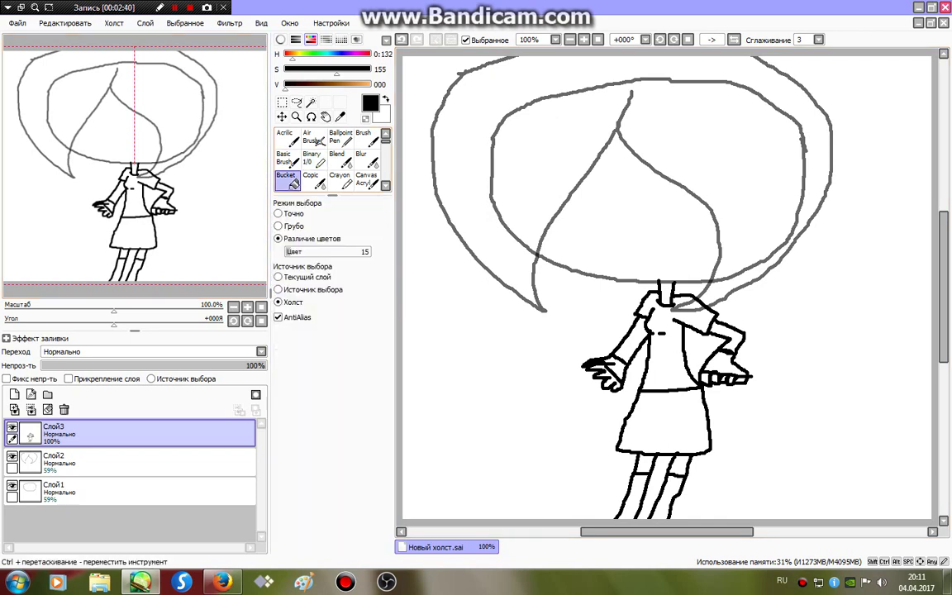
left_click(614, 368)
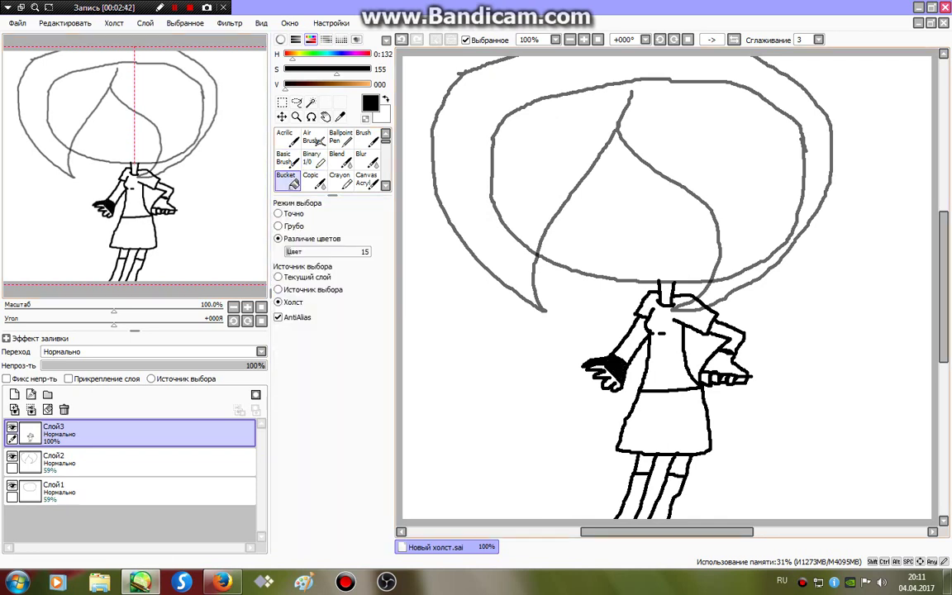
left_click(727, 368)
left_click(637, 496)
left_click(670, 495)
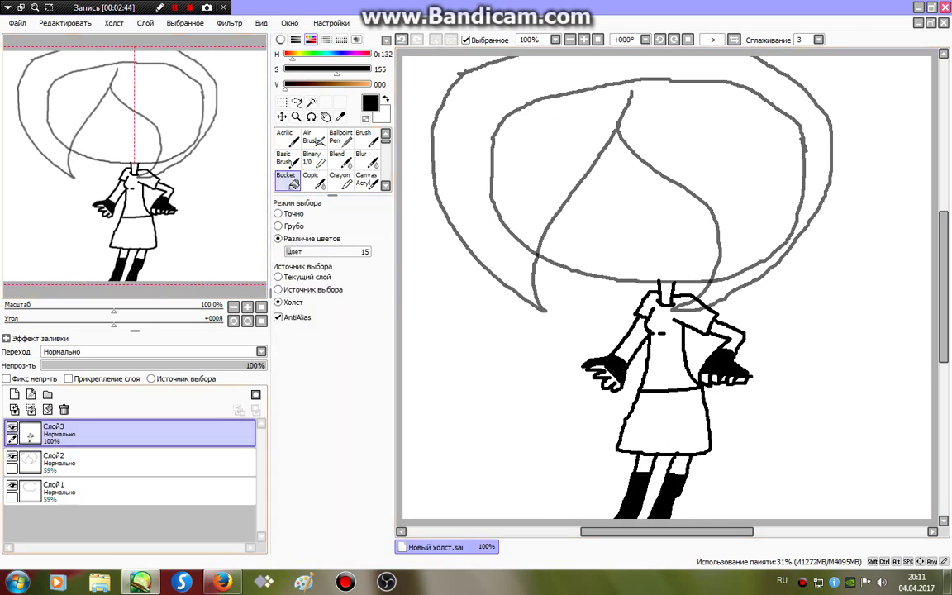
Step: Lower the body layer's opacity to 59% and draw a rounded eye with black-filled lashes on a new layer
left_click_drag(252, 365, 175, 365)
left_click(15, 395)
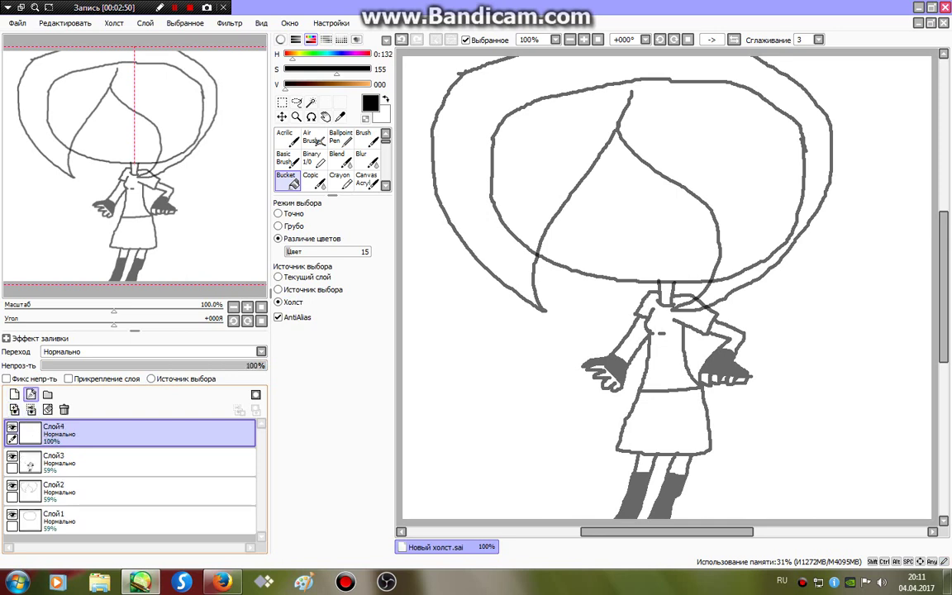
left_click(313, 159)
mouse_move(653, 176)
left_mouse_down()
mouse_move(623, 162)
mouse_move(604, 167)
mouse_move(595, 213)
mouse_move(608, 222)
mouse_move(642, 214)
mouse_move(651, 177)
mouse_move(669, 194)
mouse_move(657, 198)
mouse_move(662, 217)
mouse_move(631, 218)
left_mouse_up()
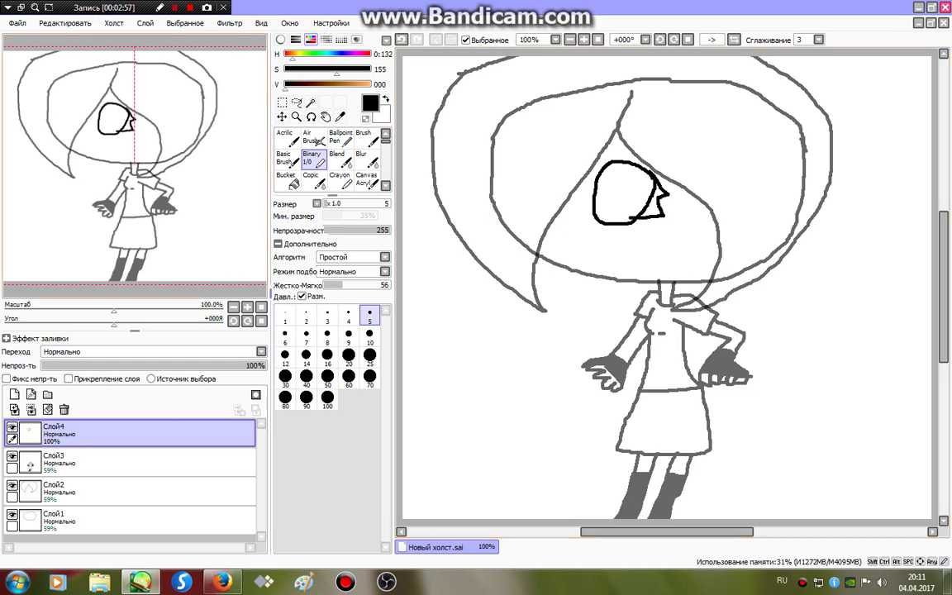
left_click(287, 180)
left_click(655, 200)
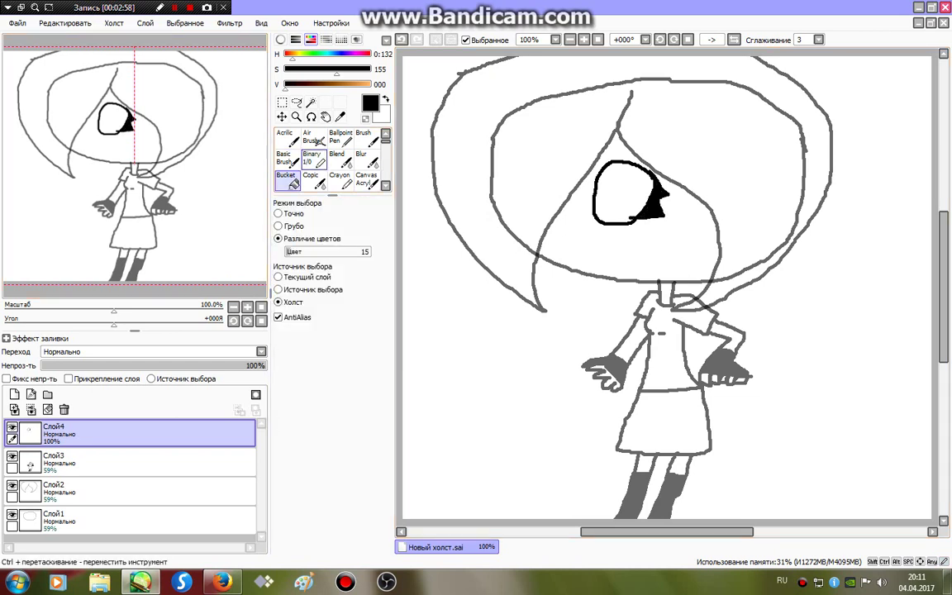
Step: Touch up the eye's lower edge beside the lashes with the Binary brush, using the transparent colour to erase the uneven parts
left_click(311, 157)
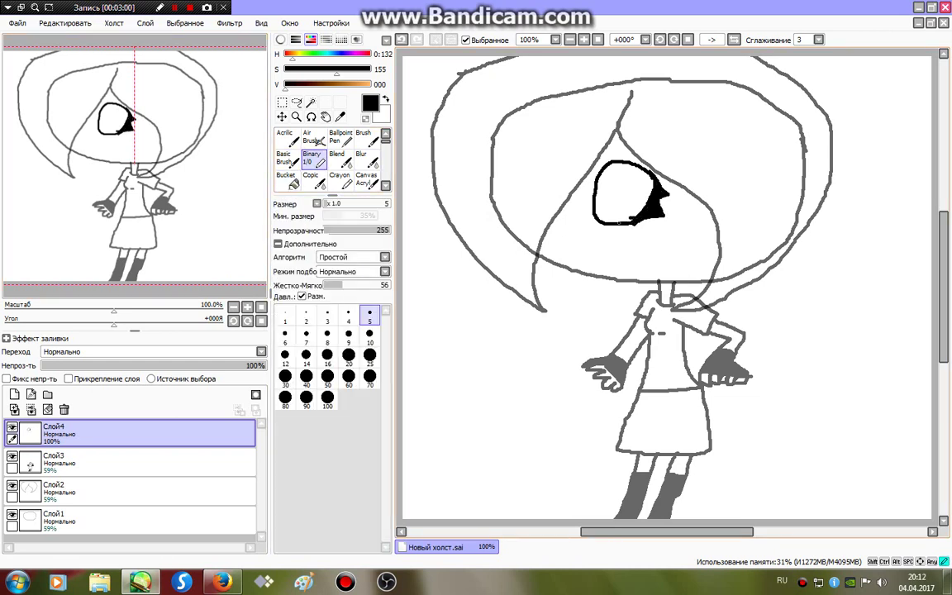
key("x")
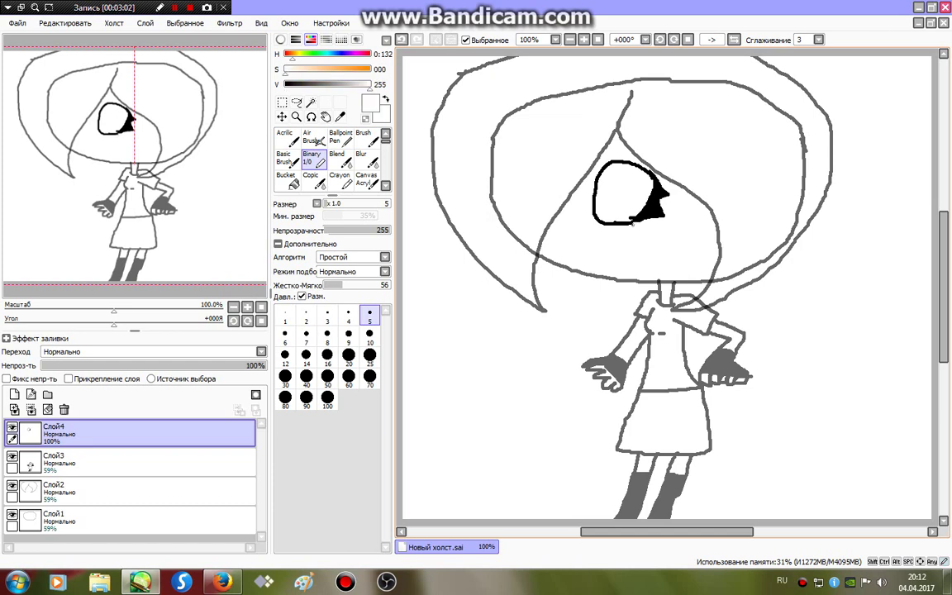
key("ctrl+z")
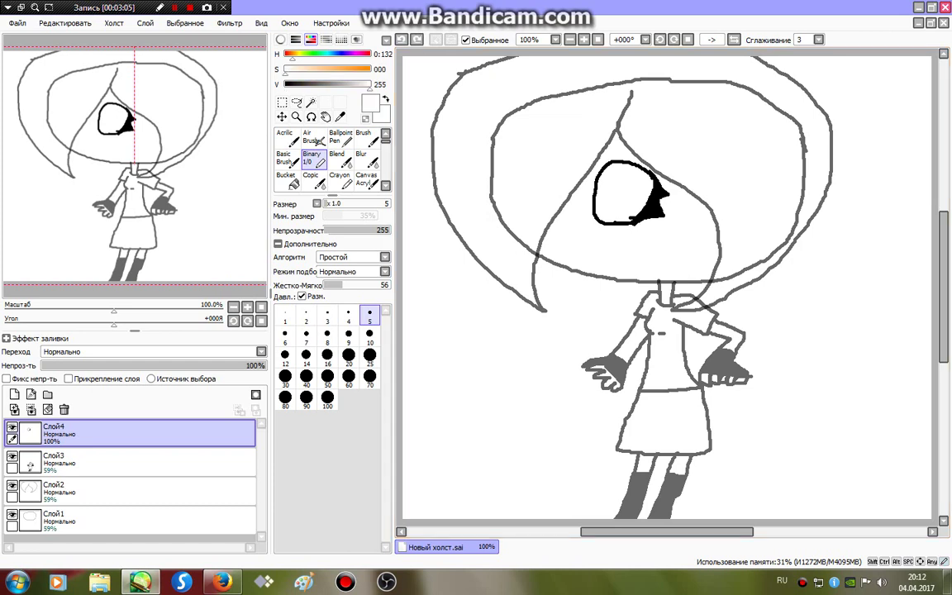
left_click(365, 119)
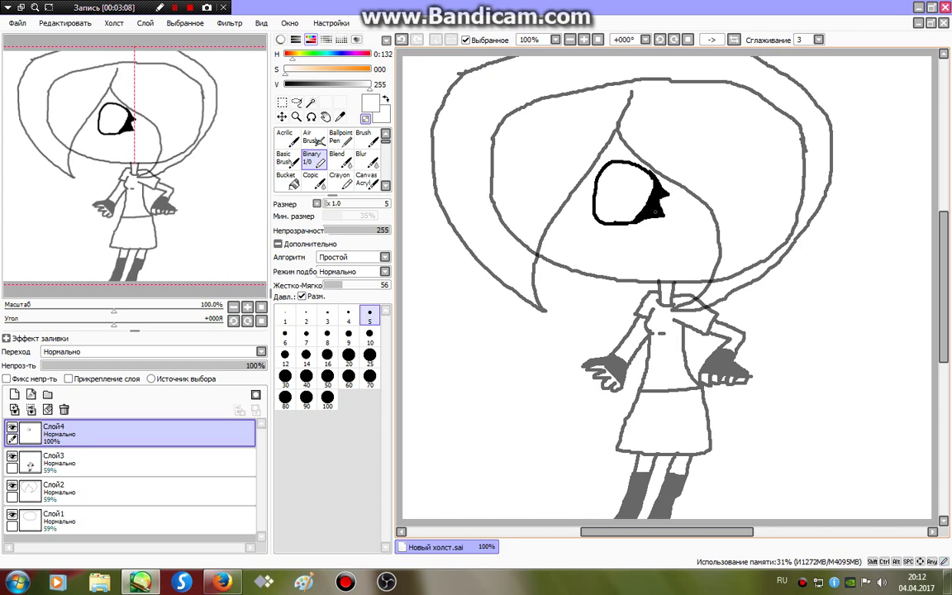
Step: Draw an eyebrow above the eye and curved lines for the iris and pupil in black, filling the pupil with the Bucket
key("x")
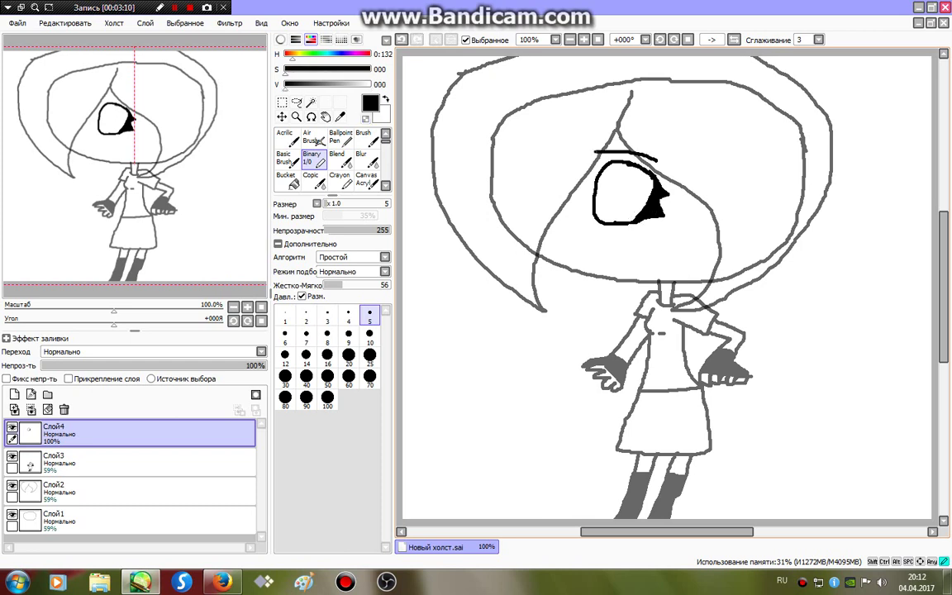
mouse_move(592, 151)
left_mouse_down()
mouse_move(656, 160)
mouse_move(611, 205)
left_mouse_up()
left_click_drag(631, 165, 629, 195)
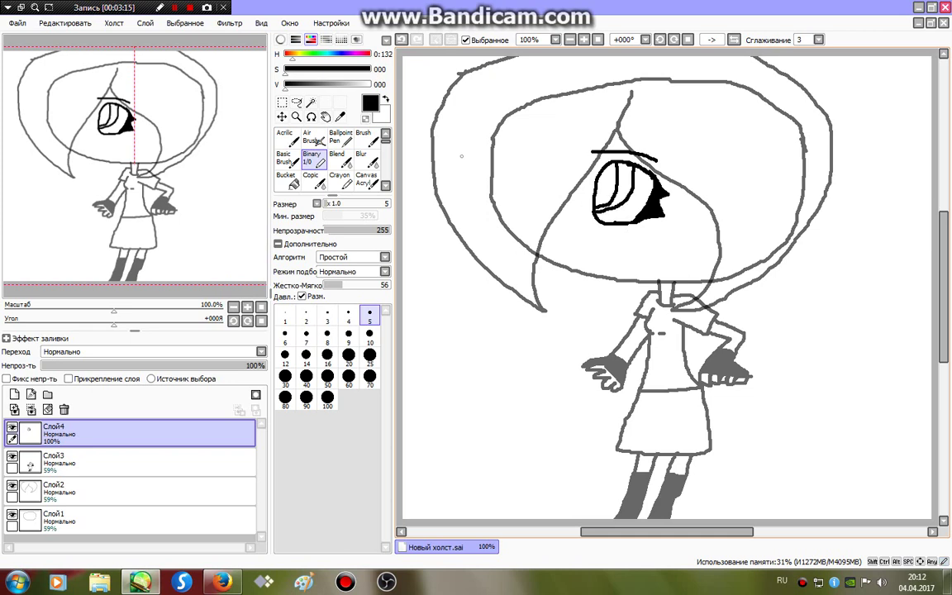
left_click(286, 179)
left_click(603, 189)
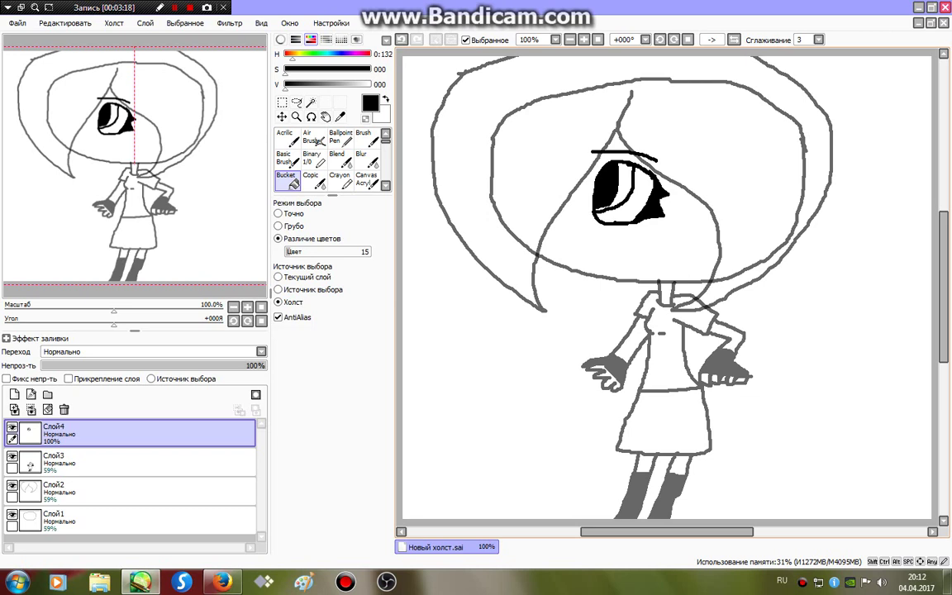
Step: Draw a small smiling mouth and a tiny nose on the face with the Binary brush
left_click(311, 157)
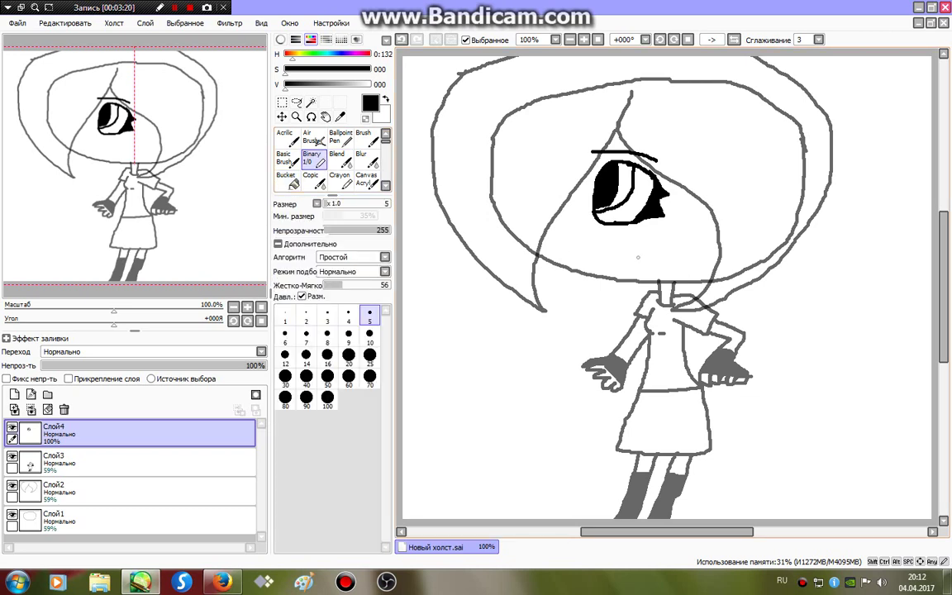
left_click_drag(637, 257, 668, 252)
left_click_drag(582, 231, 582, 244)
mouse_move(638, 257)
left_mouse_down()
mouse_move(671, 256)
mouse_move(645, 259)
left_mouse_up()
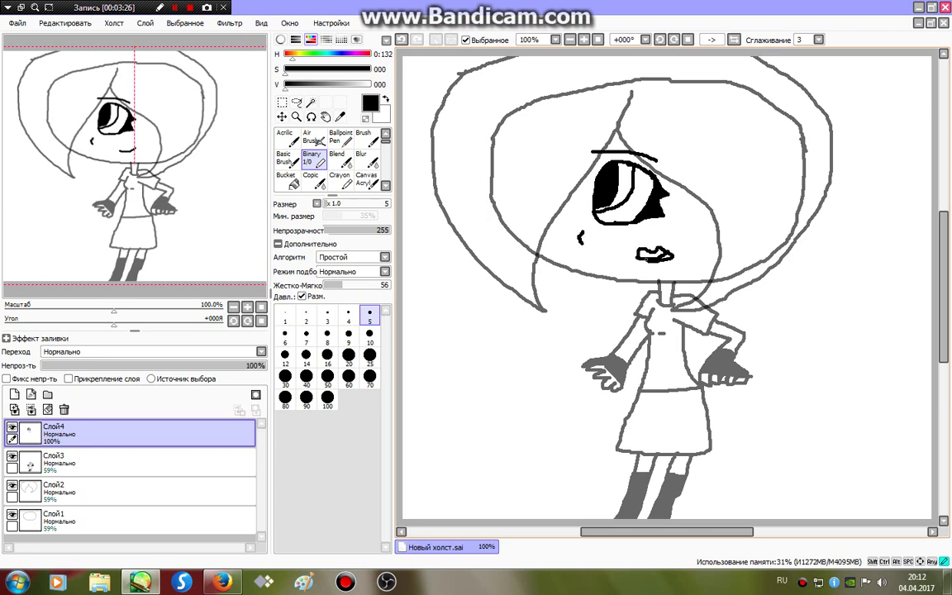
key("ctrl+z")
key("ctrl+z")
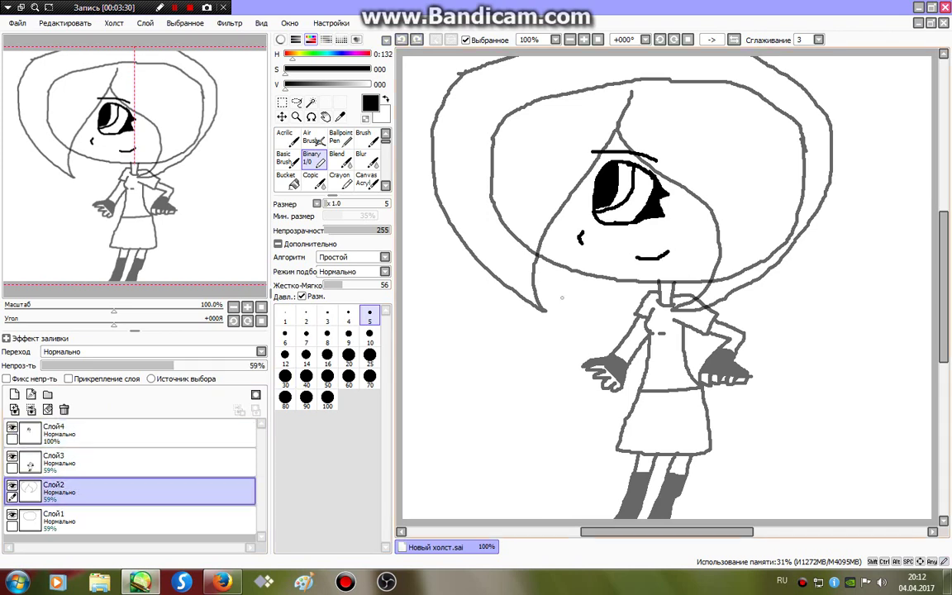
mouse_move(545, 311)
left_mouse_down()
mouse_move(536, 460)
mouse_move(637, 511)
mouse_move(772, 518)
mouse_move(798, 237)
left_mouse_up()
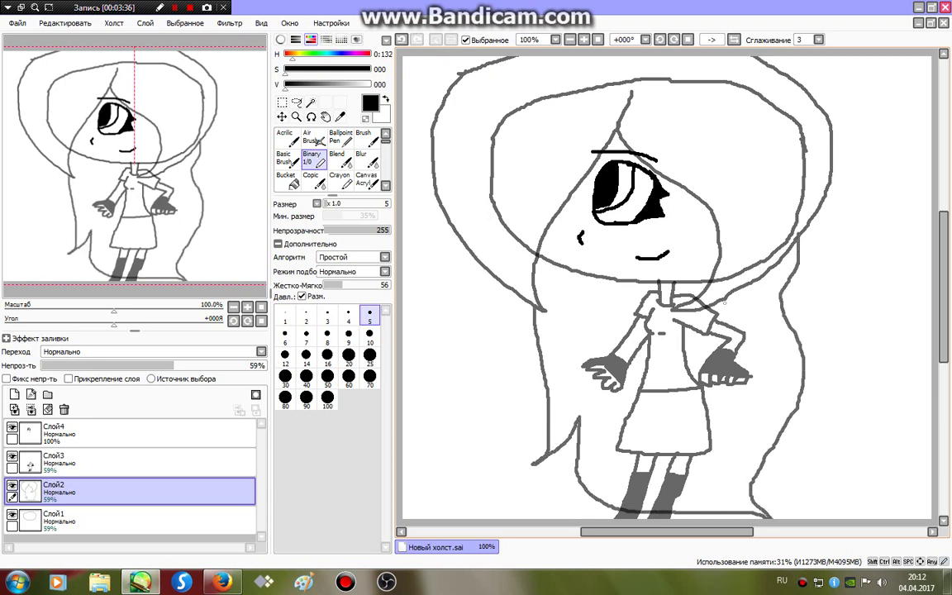
key("ctrl+z")
key("ctrl+z")
key("ctrl+z")
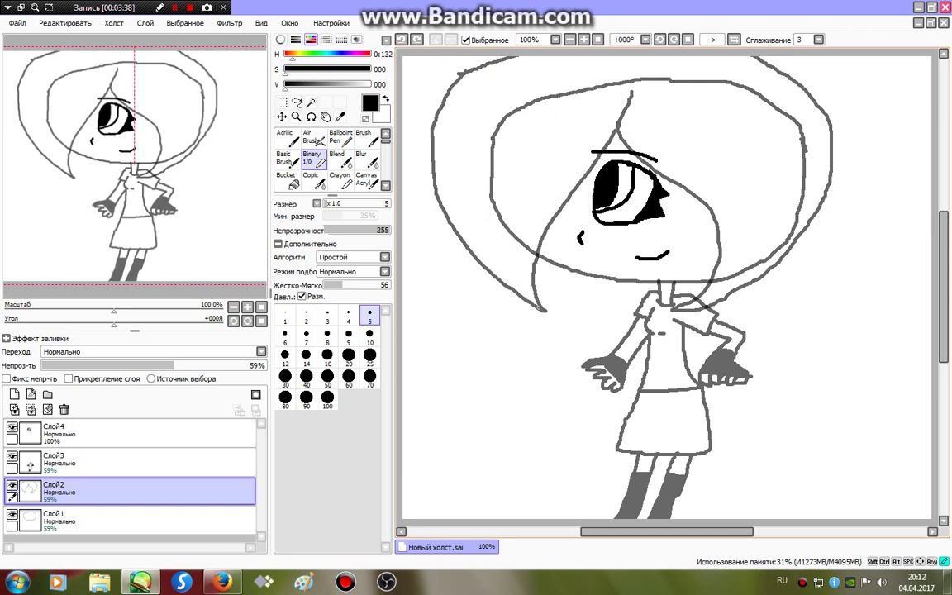
Step: Draw long hair with pointed strands down both sides of the body on Слой2, trimming a strand notch with transparent colour at size 25
left_click_drag(537, 308, 588, 493)
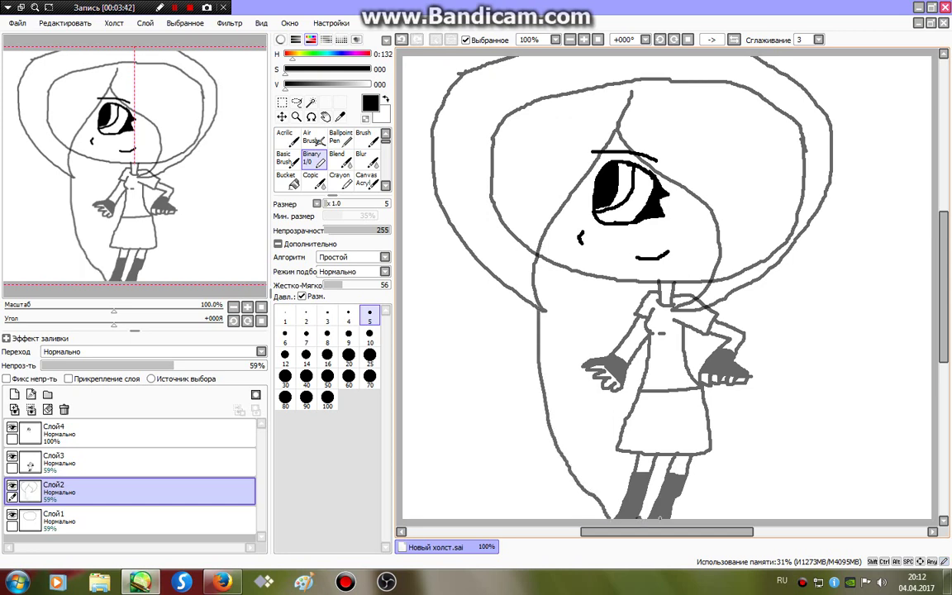
mouse_move(694, 519)
left_mouse_down()
mouse_move(783, 490)
mouse_move(816, 471)
mouse_move(780, 472)
mouse_move(765, 437)
mouse_move(800, 356)
mouse_move(793, 333)
mouse_move(841, 395)
mouse_move(829, 369)
mouse_move(842, 292)
mouse_move(837, 316)
mouse_move(882, 348)
mouse_move(853, 284)
mouse_move(801, 217)
left_mouse_up()
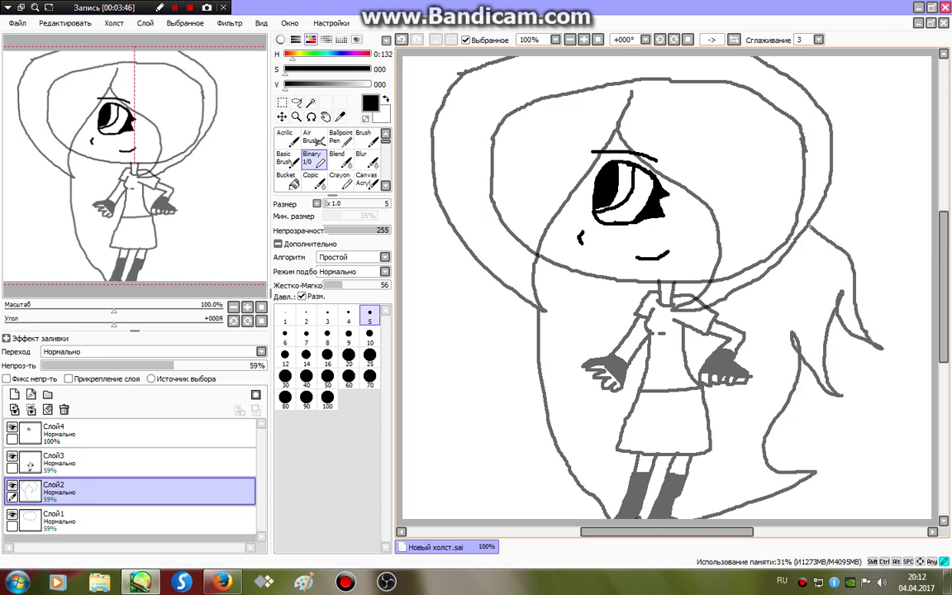
key("x")
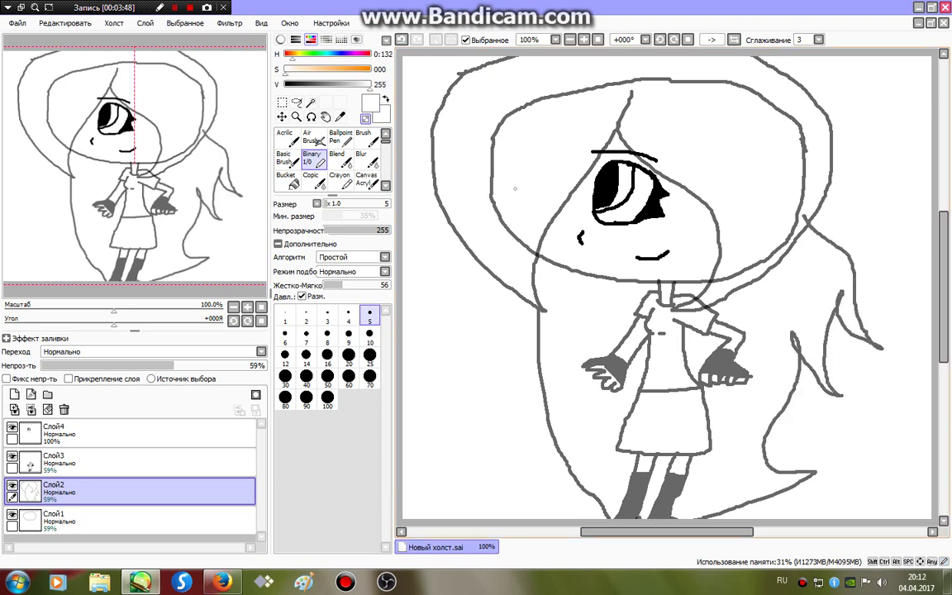
left_click(369, 355)
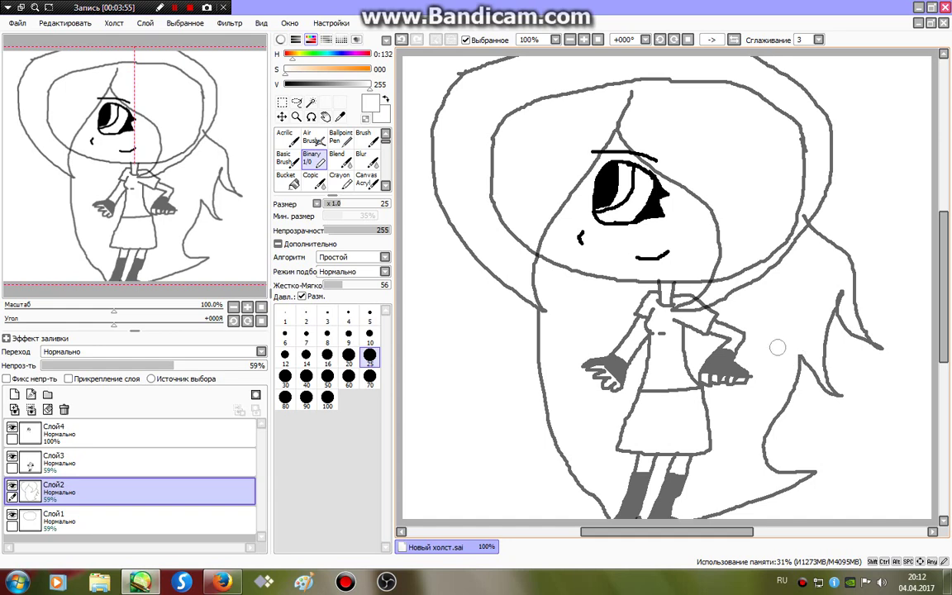
right_click(735, 361)
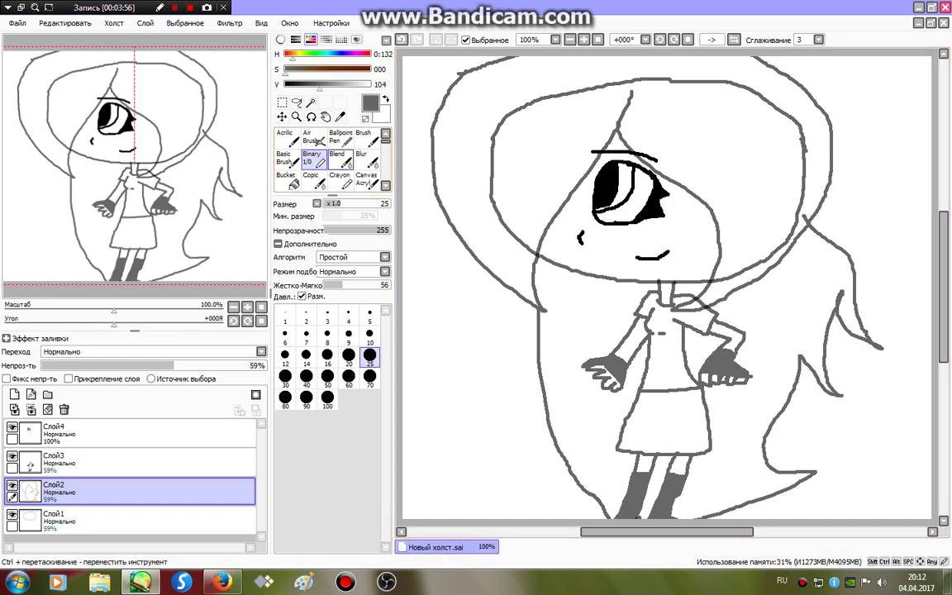
left_click_drag(294, 85, 277, 86)
left_click(369, 317)
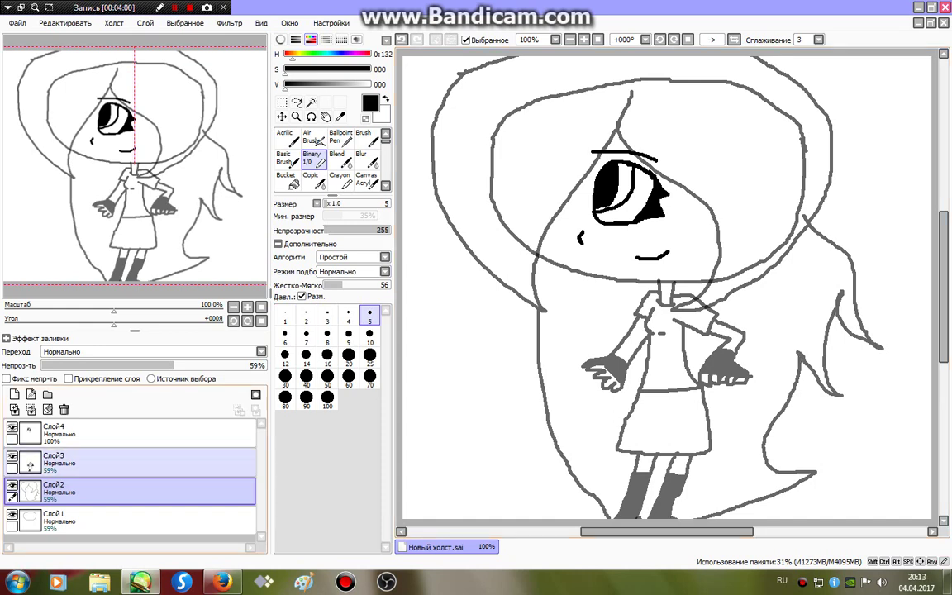
Step: Lower the opacity of the face features layer Слой4 to 59% and make Слой1 the active layer
left_click(132, 434)
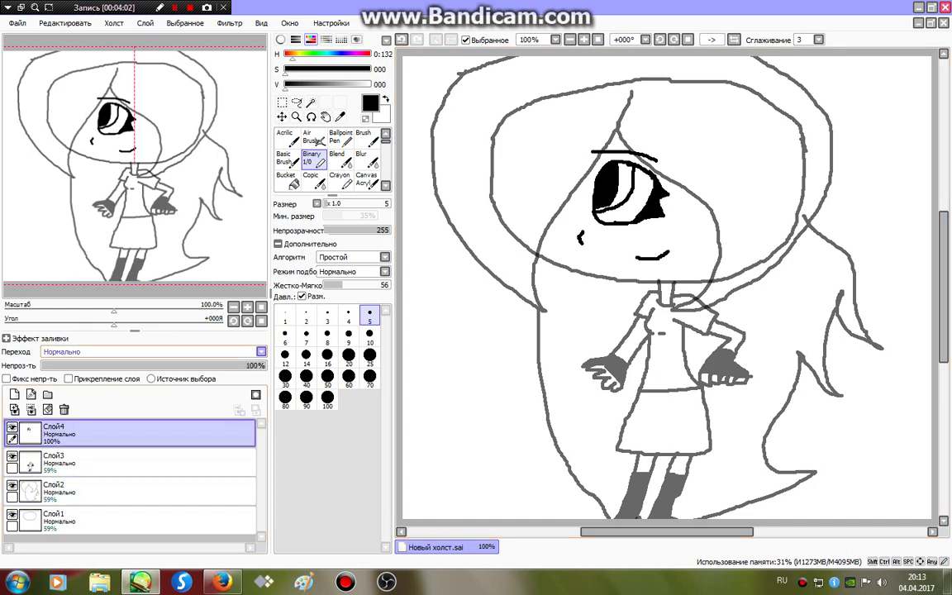
left_click_drag(248, 366, 224, 365)
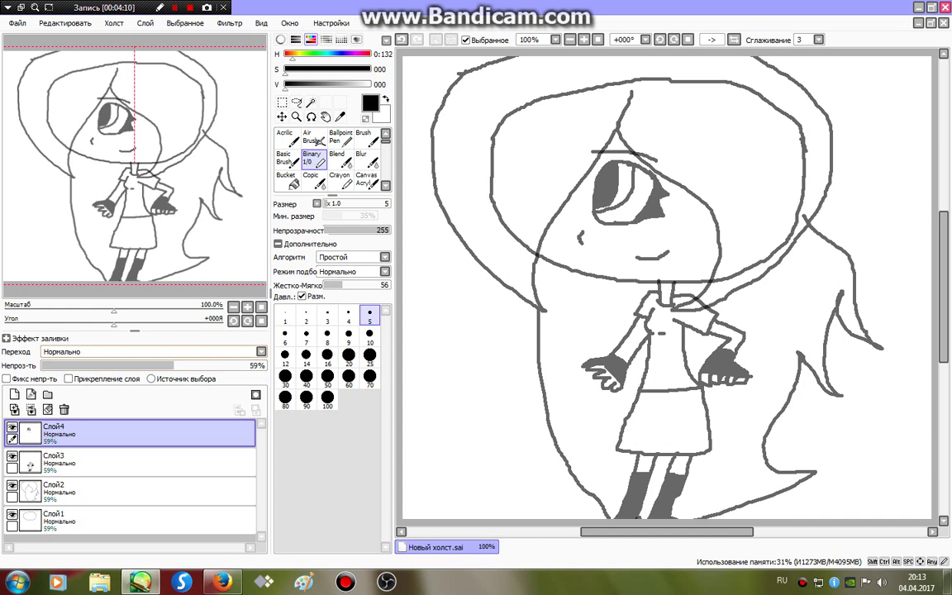
left_click(157, 520)
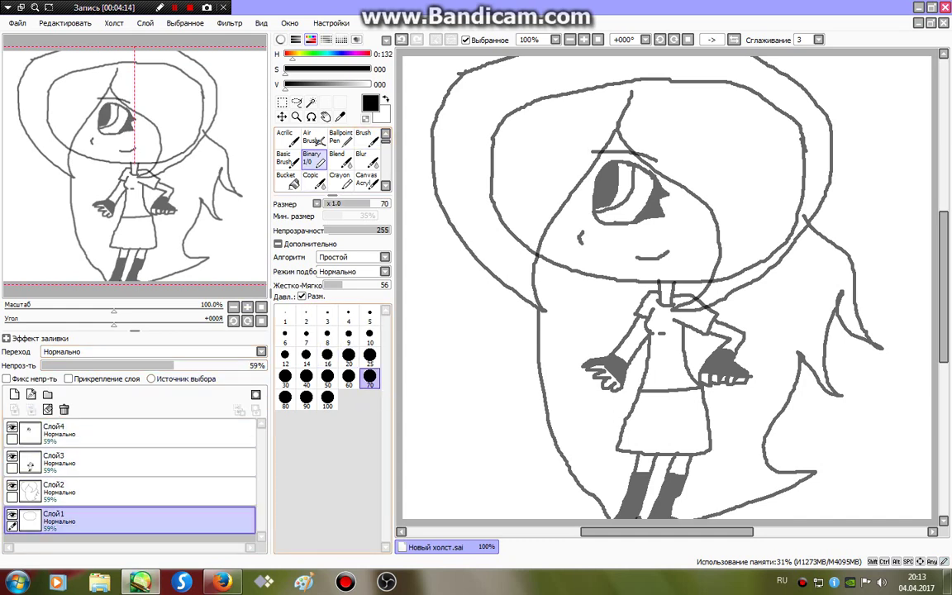
left_click(369, 357)
left_click(370, 69)
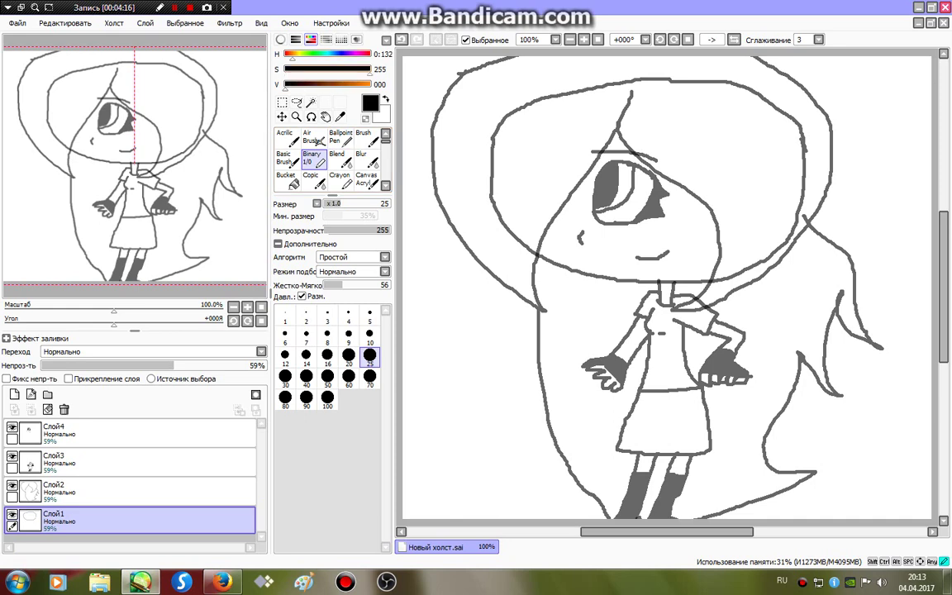
left_click(369, 84)
left_click(307, 69)
left_click(369, 376)
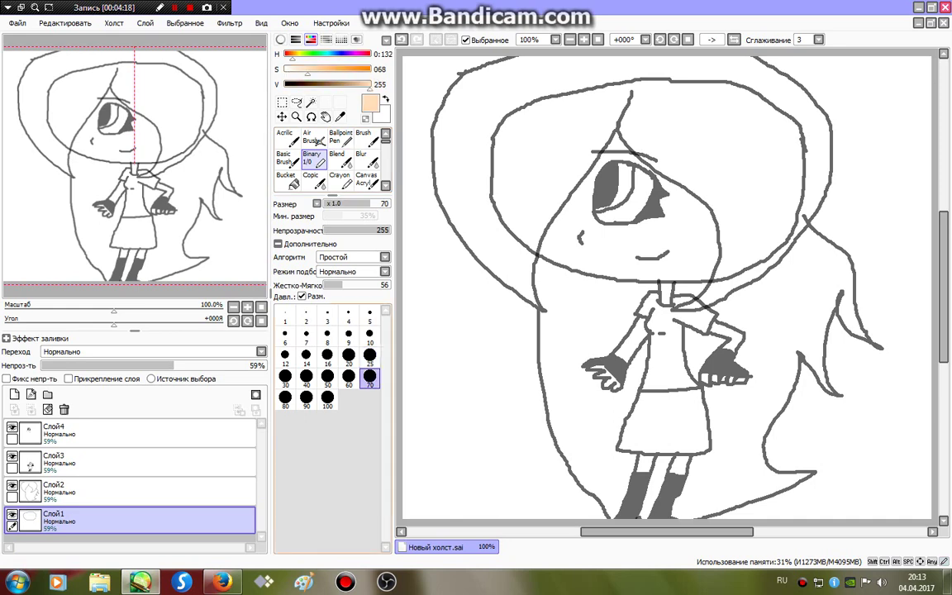
mouse_move(571, 136)
left_mouse_down()
mouse_move(528, 148)
mouse_move(692, 197)
mouse_move(741, 234)
mouse_move(715, 218)
mouse_move(601, 223)
mouse_move(578, 248)
left_mouse_up()
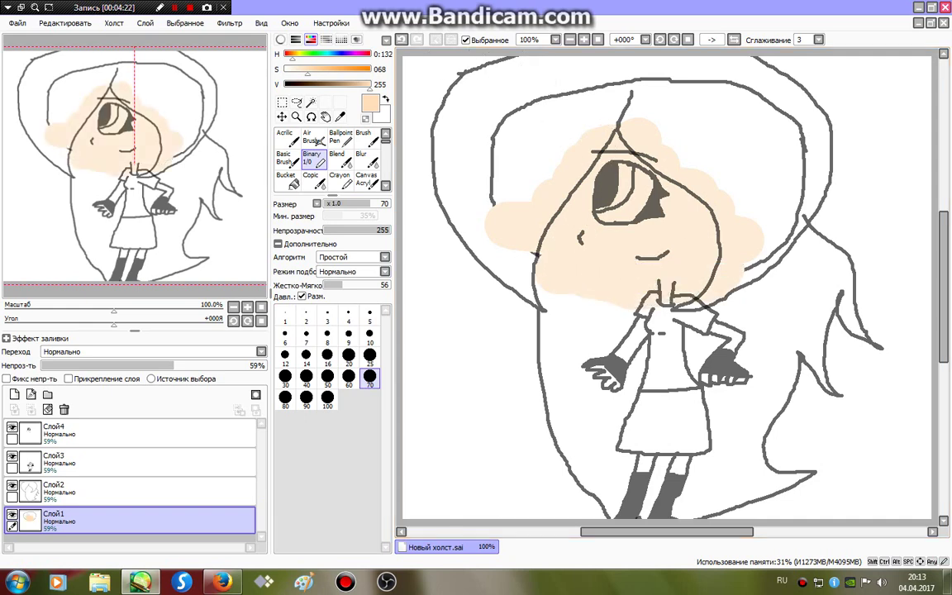
key("ctrl+z")
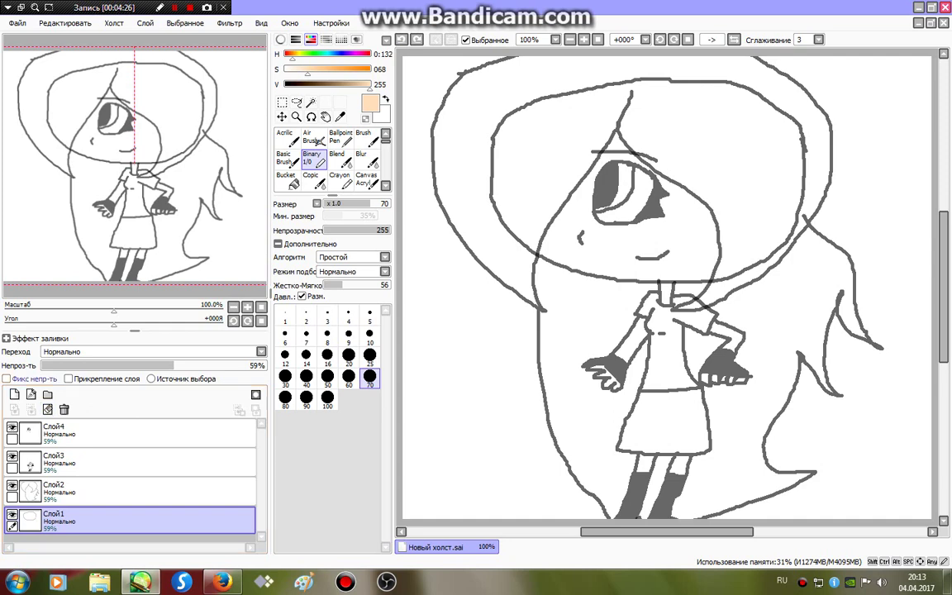
Step: Fill the face on Слой1 with a light grey of brightness 194 using the Bucket tool
left_click(285, 158)
key("x")
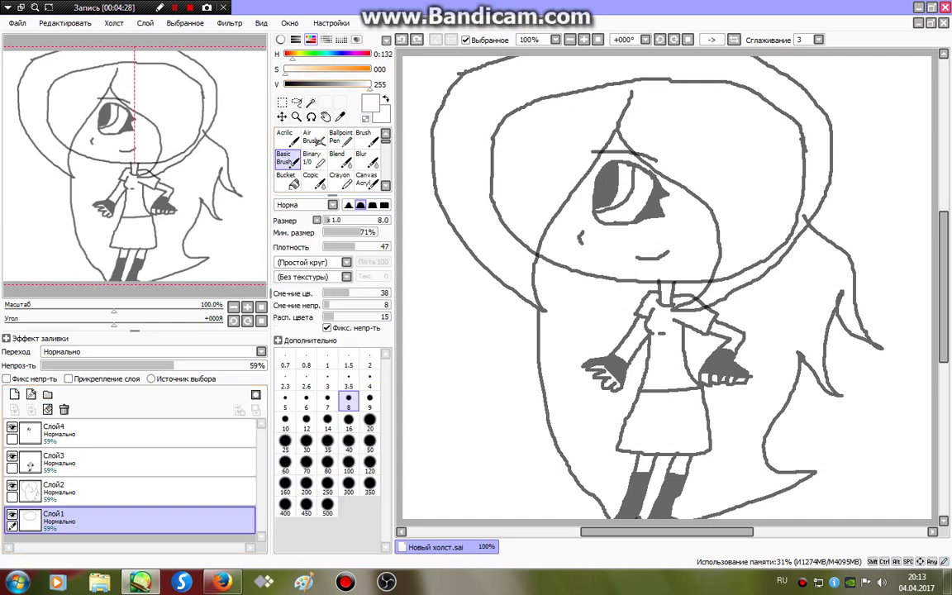
left_click(349, 84)
left_click(285, 180)
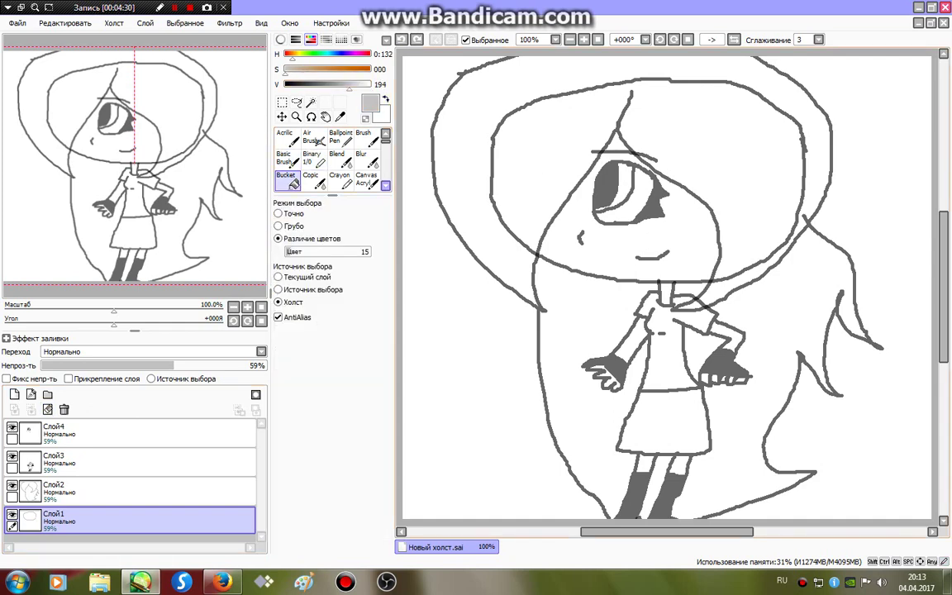
left_click(628, 236)
Step: Raise the opacity of all four layers, Слой1 through Слой4, to 100%
left_click_drag(175, 365, 265, 365)
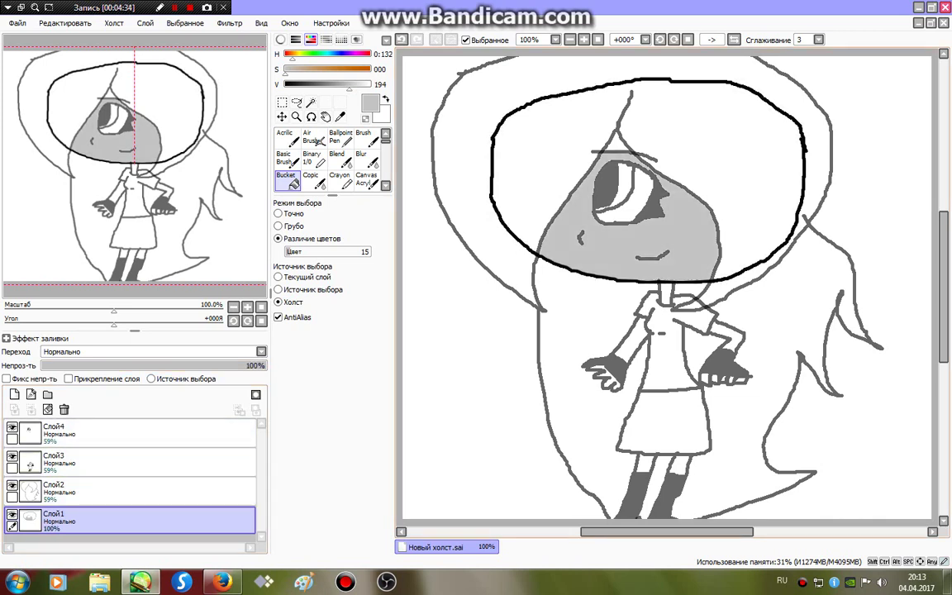
left_click(149, 491)
left_click_drag(219, 365, 265, 365)
left_click(54, 460)
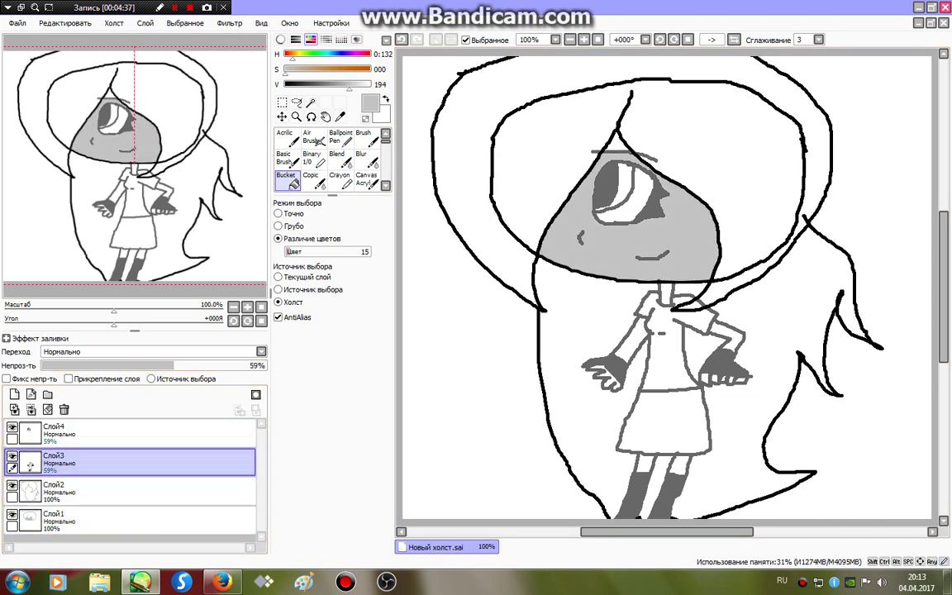
left_click_drag(174, 366, 265, 366)
left_click(54, 431)
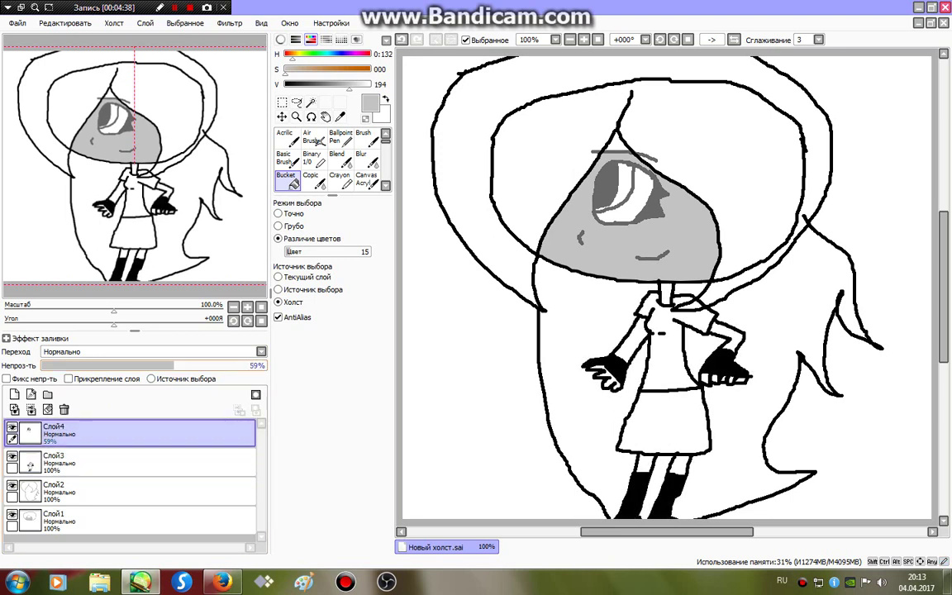
left_click_drag(174, 365, 264, 365)
Step: Fill the small forehead gap above the eyebrow with the face's light grey on Слой1
left_click(54, 518)
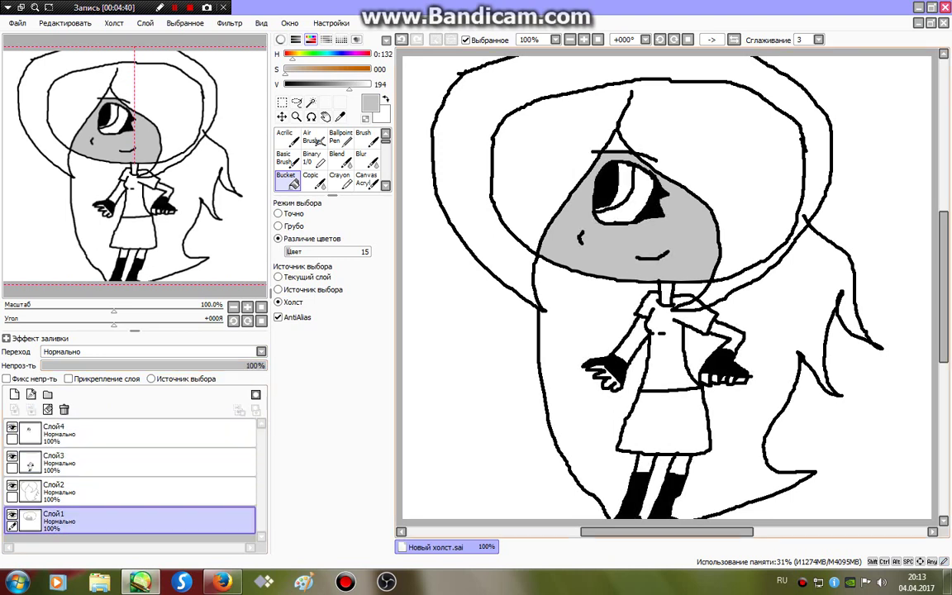
left_click(666, 282)
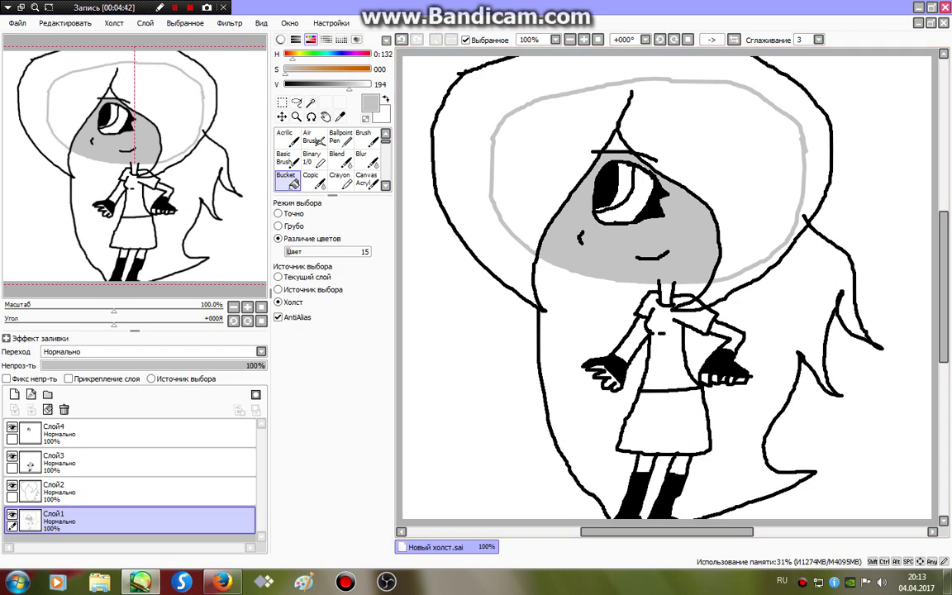
key("ctrl+z")
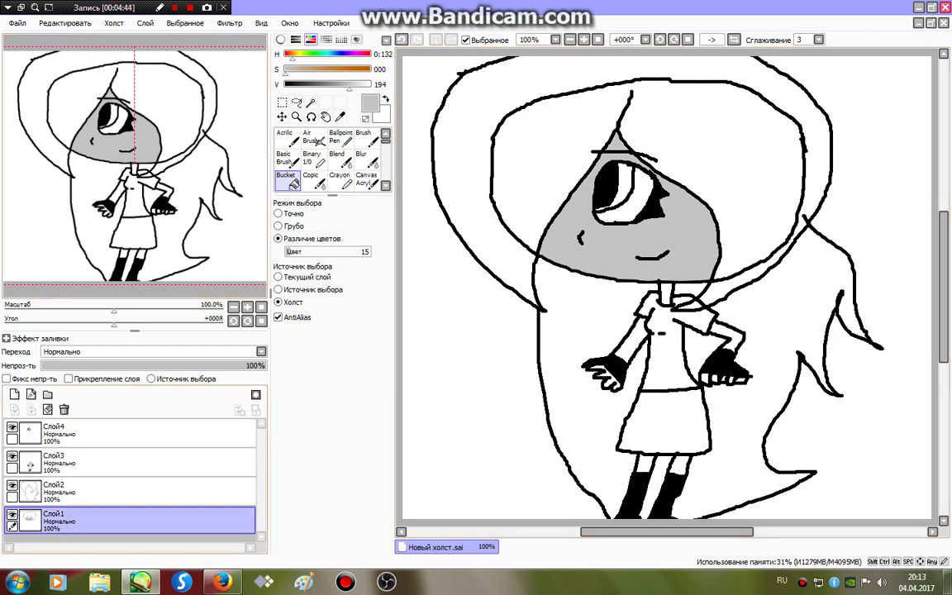
Step: Fill all hair areas around the head and body, including the gap between the legs, with grey of brightness 130 on Слой2
left_click(124, 492)
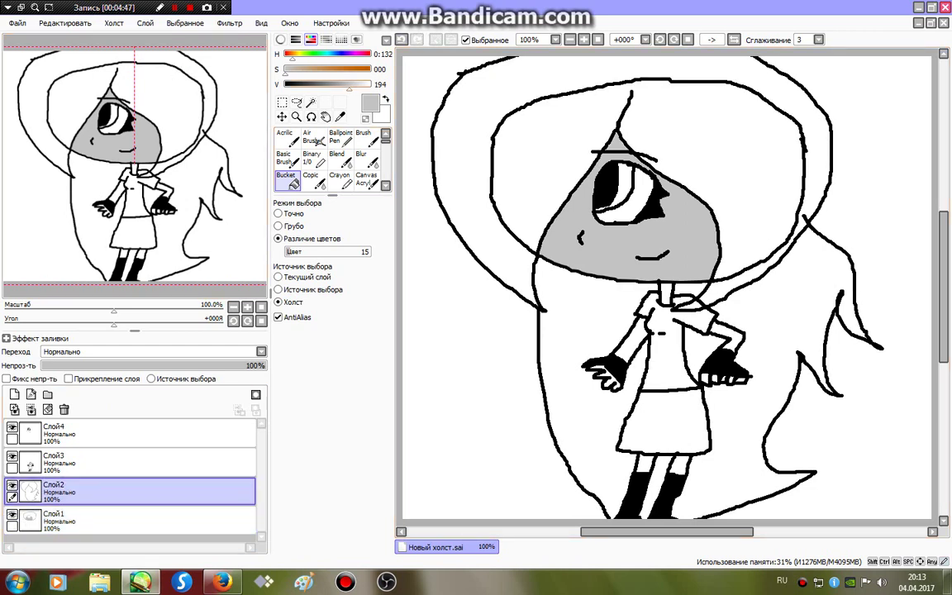
left_click(328, 85)
left_click(571, 339)
left_click(495, 255)
left_click(706, 141)
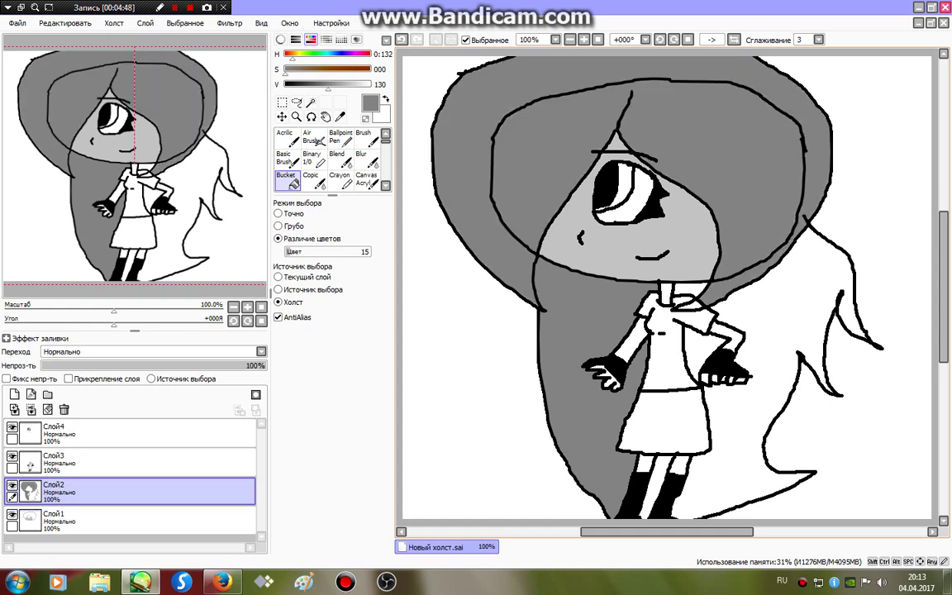
left_click(768, 322)
left_click(688, 290)
left_click(698, 345)
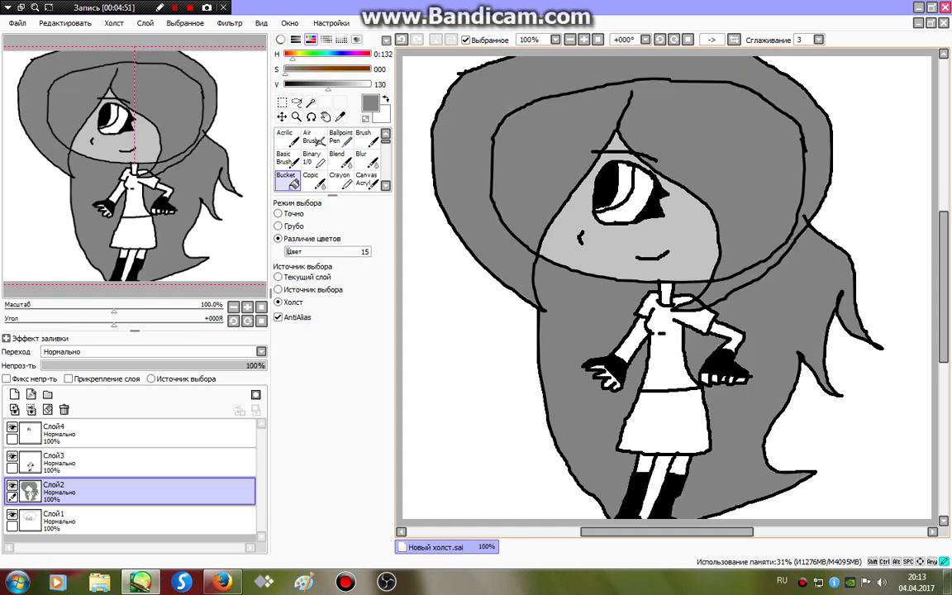
left_click(659, 480)
Step: Fill the shirt on Слой3 with a dark grey of brightness 44
left_click(123, 462)
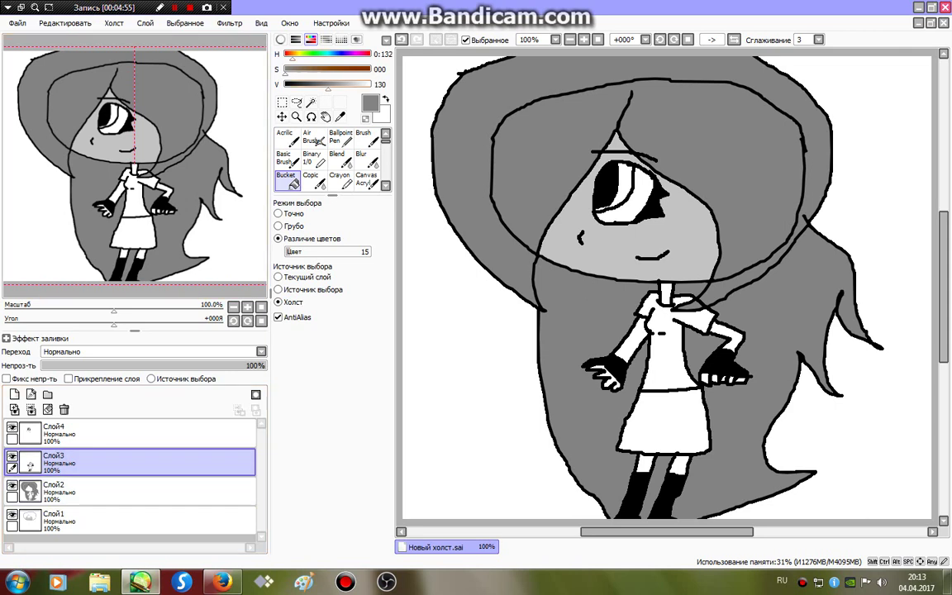
left_click(300, 84)
left_click(666, 356)
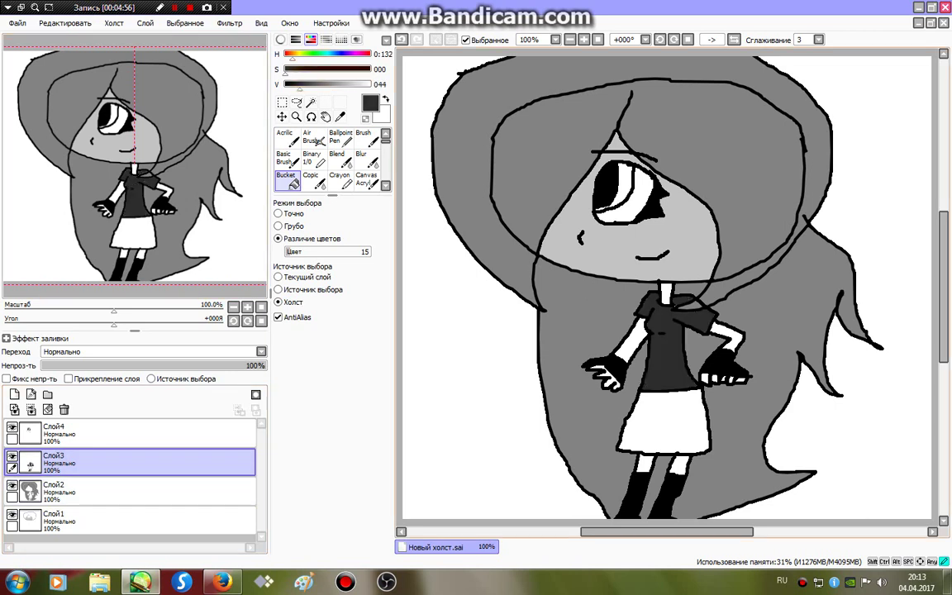
Step: Fill the neck, arms, fingers and legs on Слой3 with the face's light grey of brightness 194
right_click(649, 268)
left_click(667, 294)
left_click(632, 341)
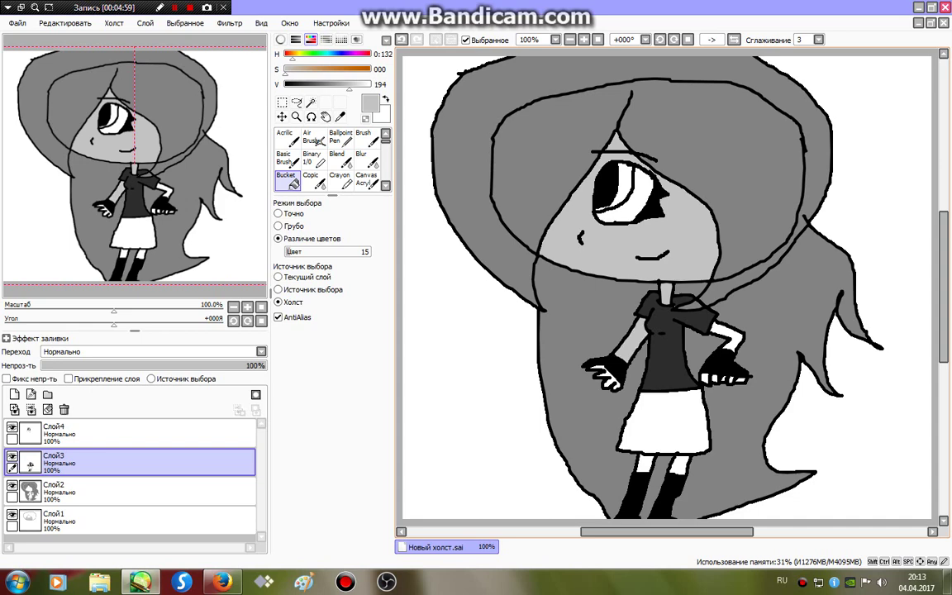
left_click(608, 379)
key("ctrl+z")
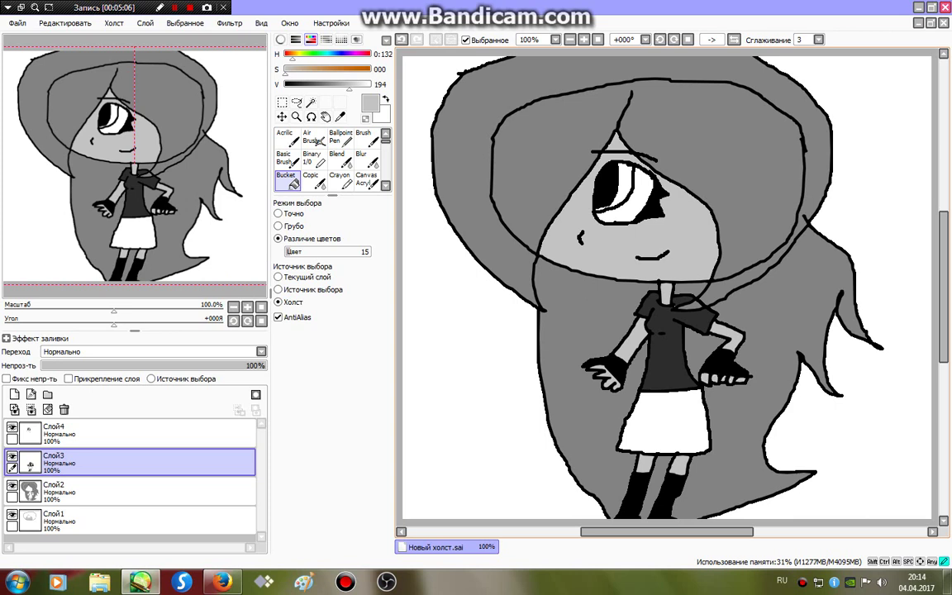
Step: Fill the skirt on Слой3 with a medium grey of brightness 170
right_click(667, 357)
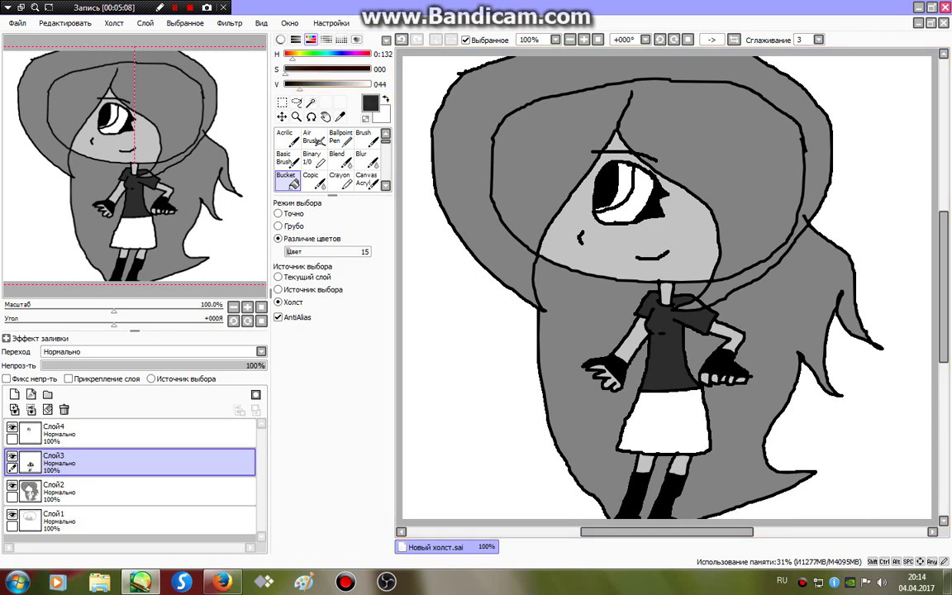
left_click(342, 83)
left_click(661, 421)
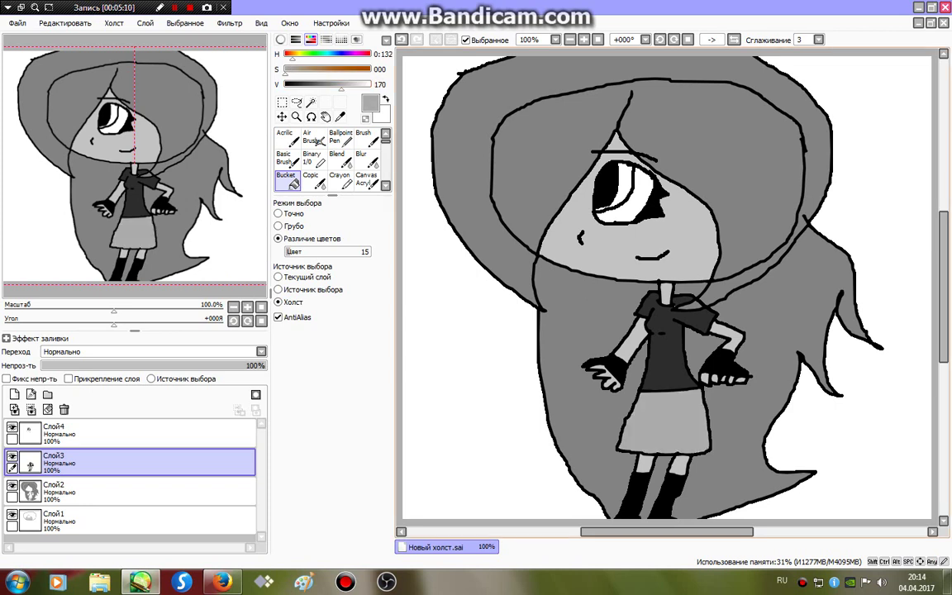
Step: On Слой4, fill the eye's inner line with near-white of brightness 254 and the iris with dark grey of brightness 30
left_click(141, 433)
left_click(300, 83)
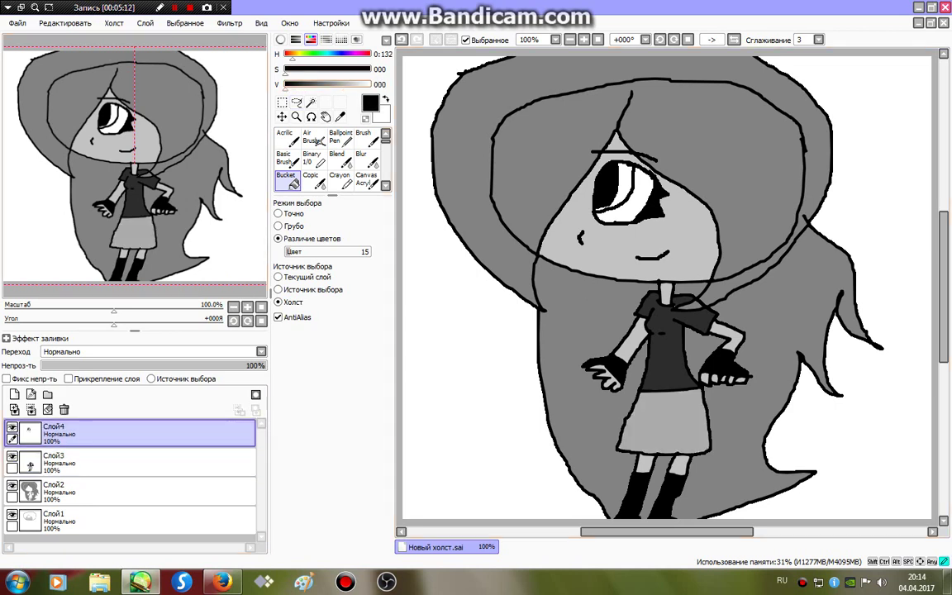
left_click(369, 84)
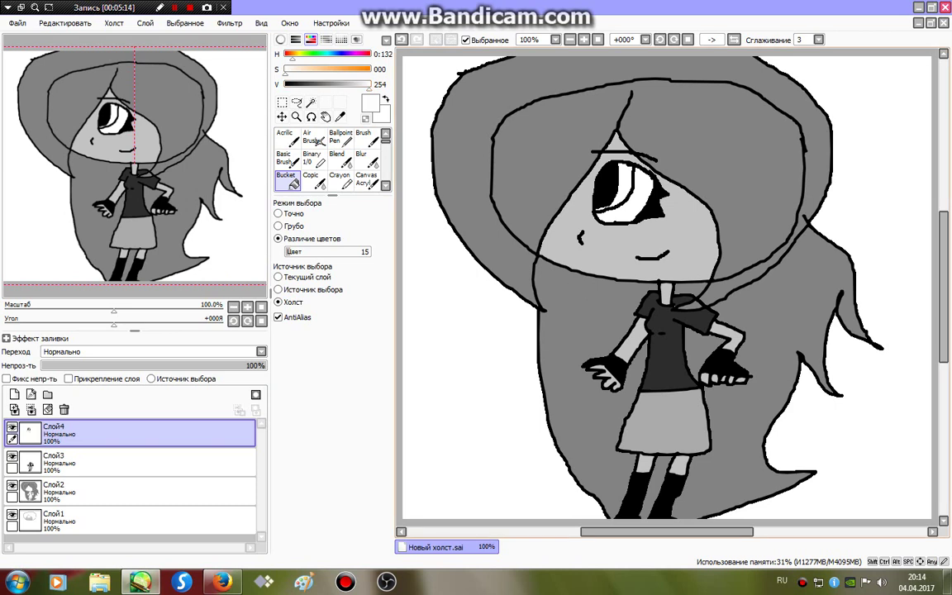
left_click(625, 185)
left_click(294, 84)
left_click(613, 183)
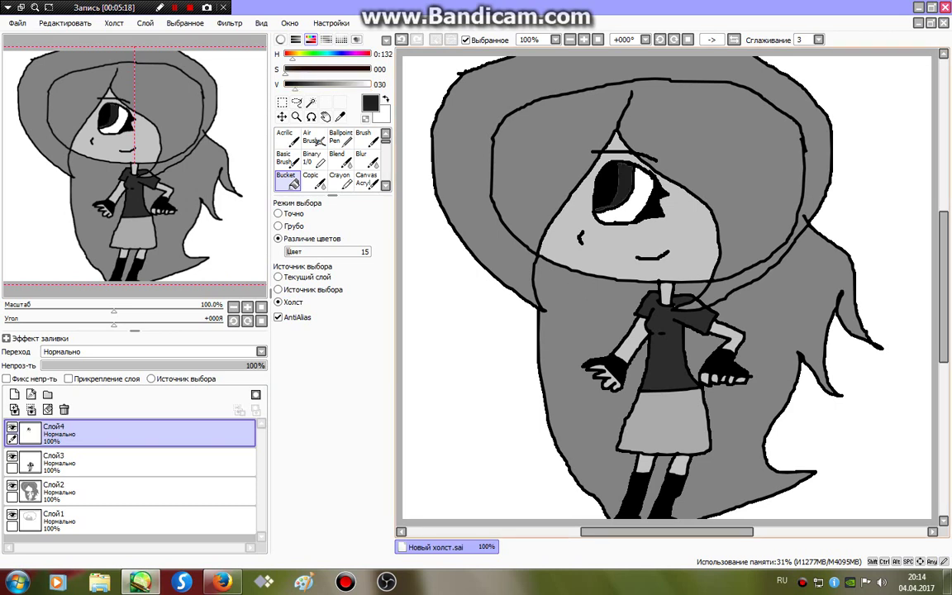
Step: Choose the Binary pen at size 100 and lock the opacity (Фикс непр-ть) of all four layers, Слой4 through Слой1
left_click(311, 158)
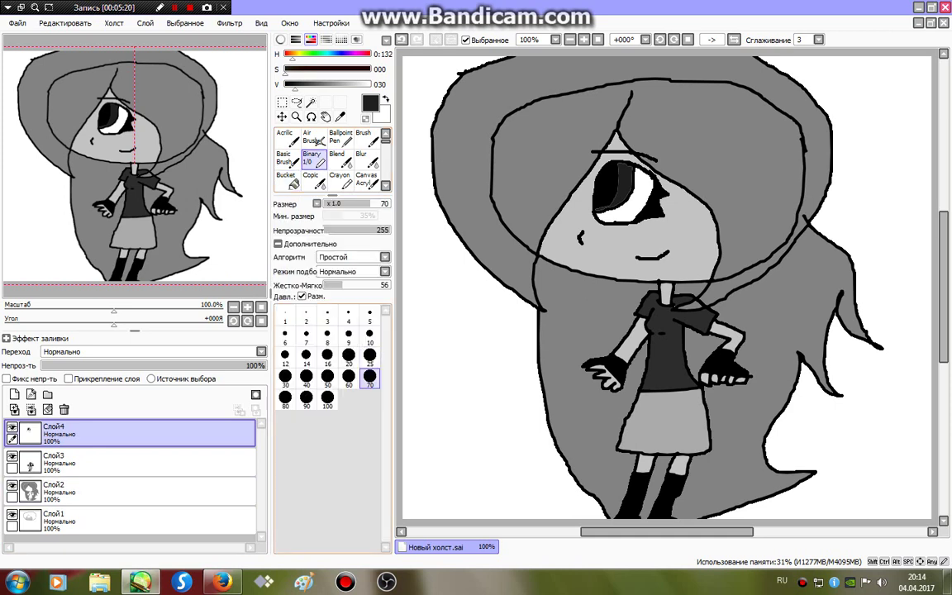
left_click(327, 399)
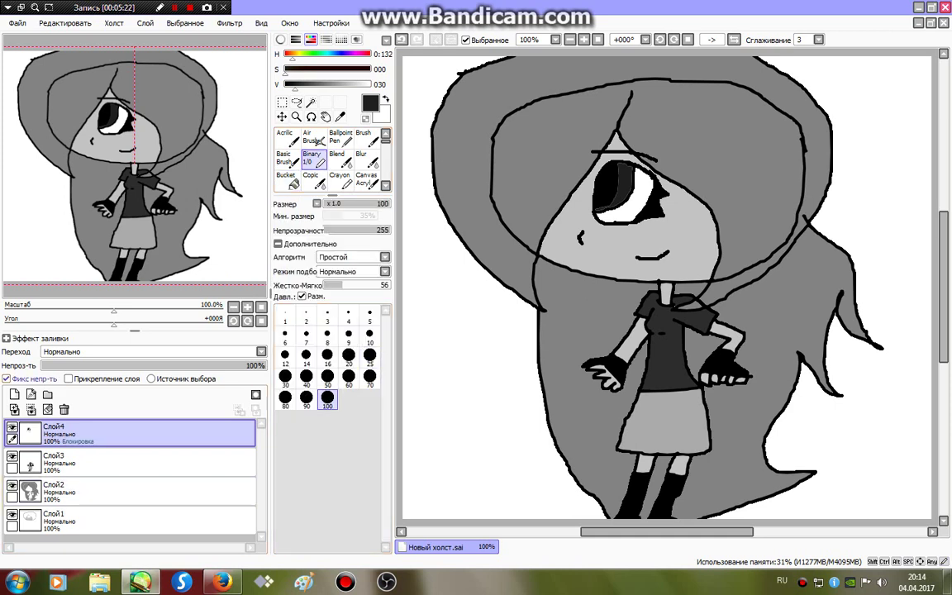
left_click(6, 378)
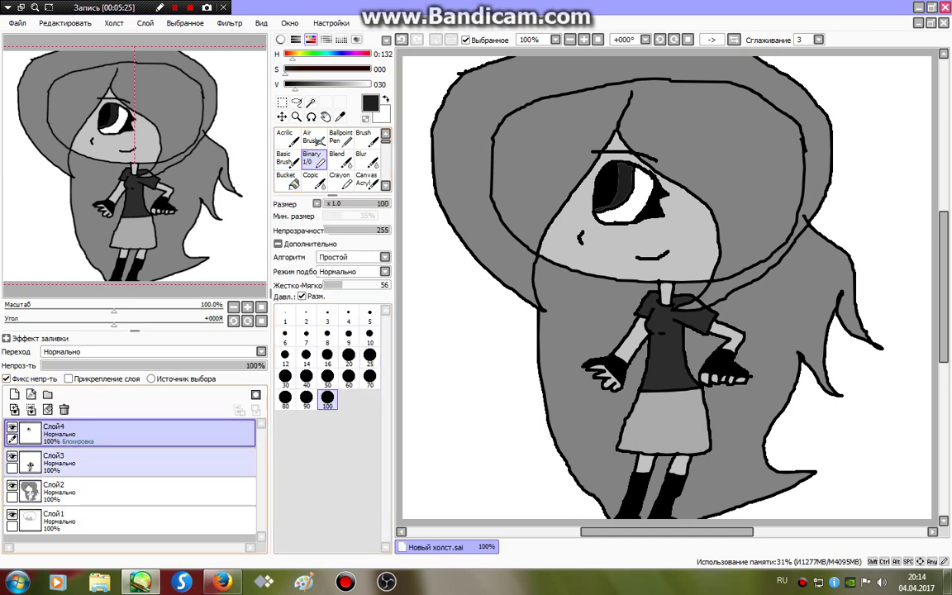
left_click(82, 463)
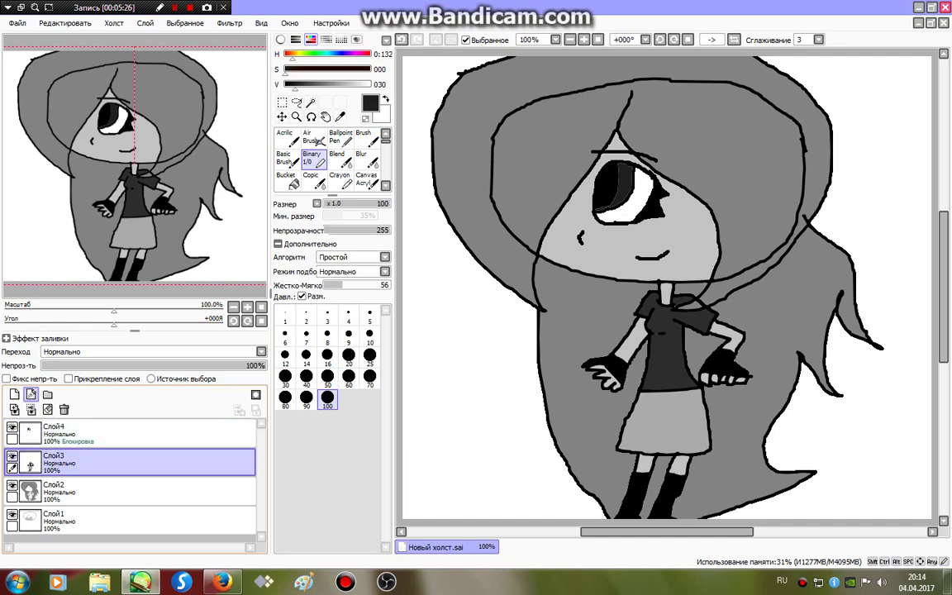
left_click(7, 379)
left_click(83, 491)
left_click(6, 379)
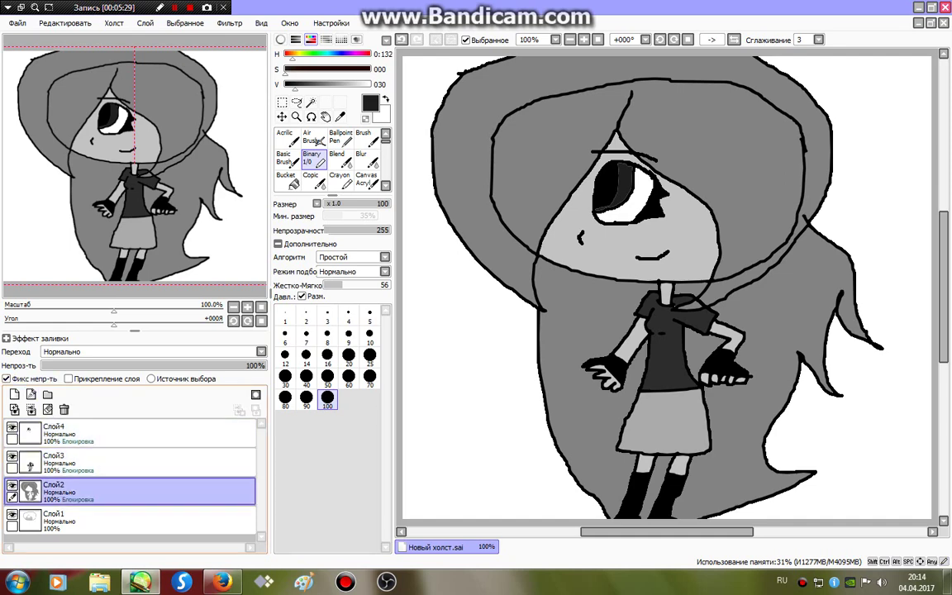
left_click(83, 520)
left_click(7, 378)
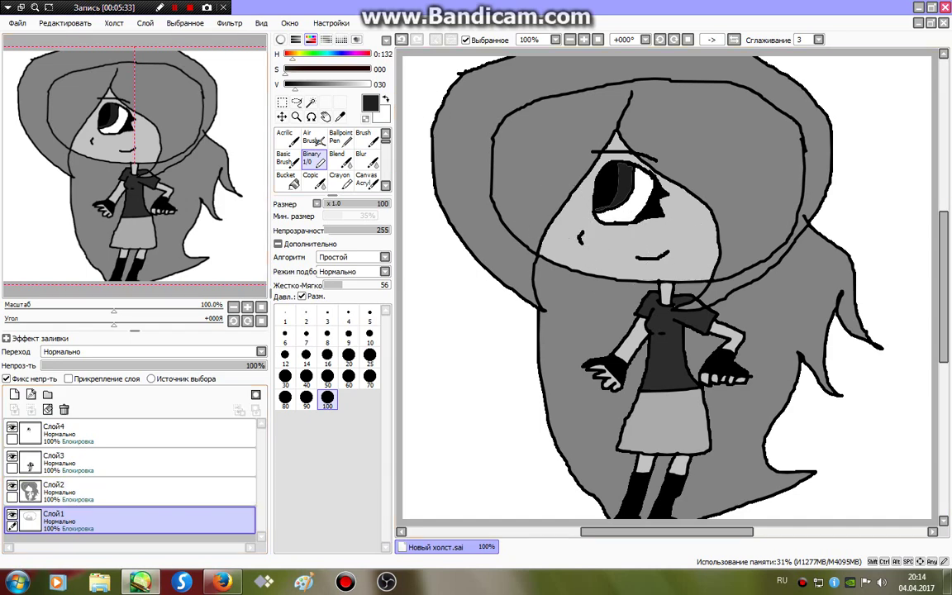
Step: Set the drawing colour to a light peach with saturation 78 and brightness 255
left_click_drag(332, 69, 310, 70)
left_click(370, 84)
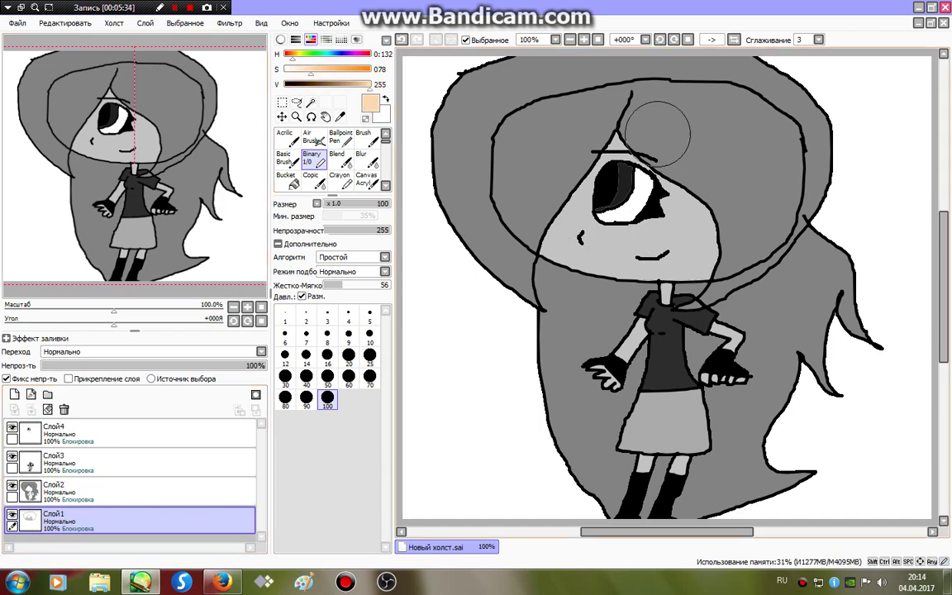
mouse_move(665, 134)
left_mouse_down()
mouse_move(606, 130)
mouse_move(552, 175)
mouse_move(571, 205)
mouse_move(551, 260)
left_mouse_up()
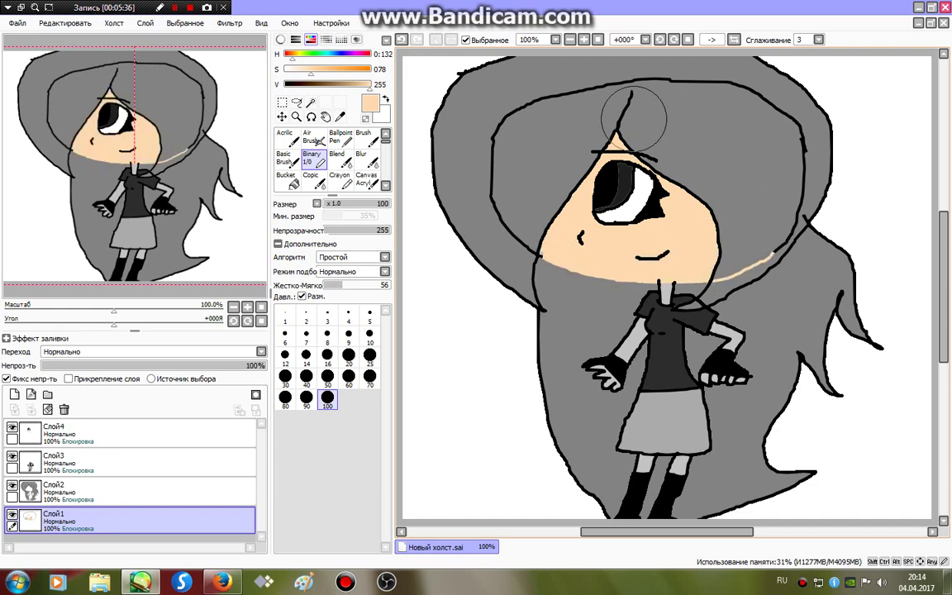
key("ctrl+z")
key("ctrl+z")
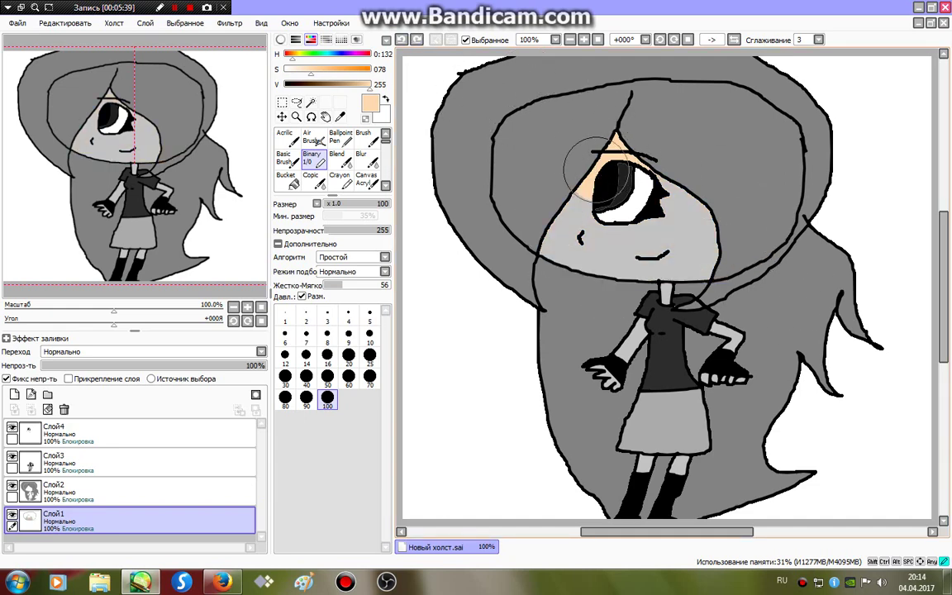
mouse_move(575, 199)
left_mouse_down()
mouse_move(559, 223)
mouse_move(573, 229)
mouse_move(519, 213)
mouse_move(627, 242)
mouse_move(612, 198)
mouse_move(686, 236)
mouse_move(687, 246)
left_mouse_up()
left_click(401, 40)
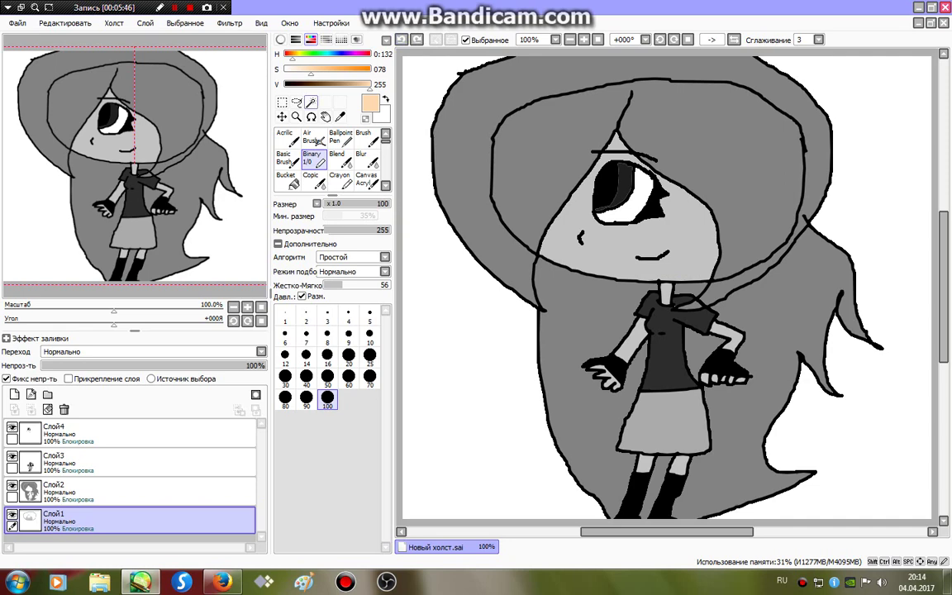
Step: Select the face area with the magic wand, paint it peach with the Binary pen on Слой1, and clear the selection
left_click(310, 101)
left_click(611, 248)
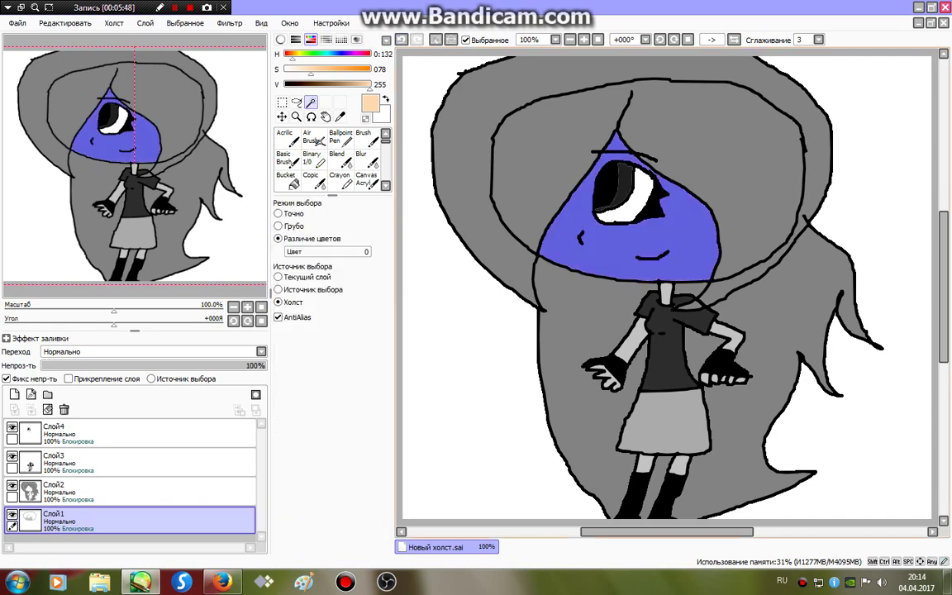
left_click(314, 159)
mouse_move(537, 136)
left_mouse_down()
mouse_move(388, 225)
mouse_move(801, 234)
mouse_move(706, 306)
left_mouse_up()
left_click(436, 39)
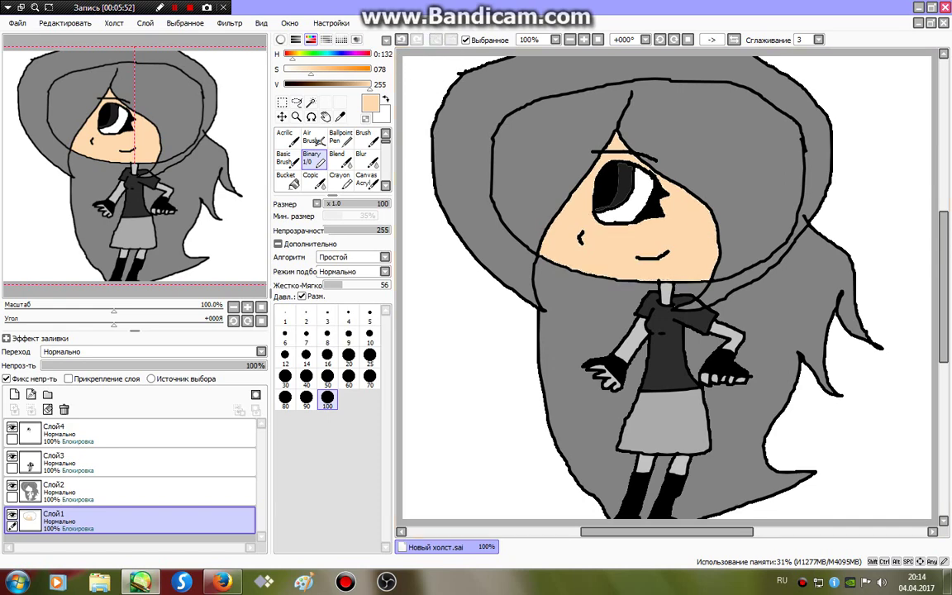
mouse_move(622, 259)
left_mouse_down()
mouse_move(595, 261)
mouse_move(731, 269)
mouse_move(585, 230)
left_mouse_up()
mouse_move(760, 217)
left_mouse_down()
mouse_move(718, 71)
mouse_move(450, 211)
left_mouse_up()
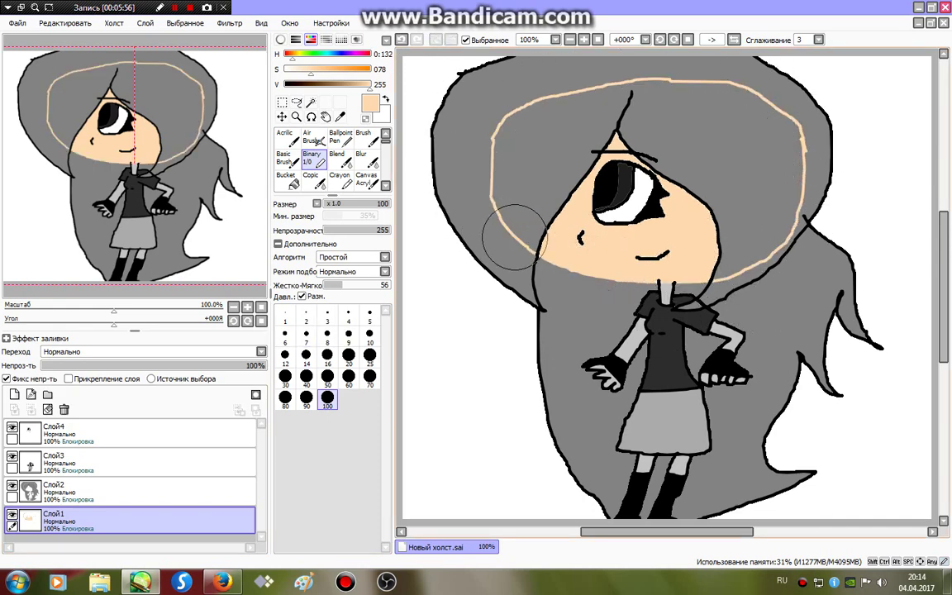
key("ctrl+z")
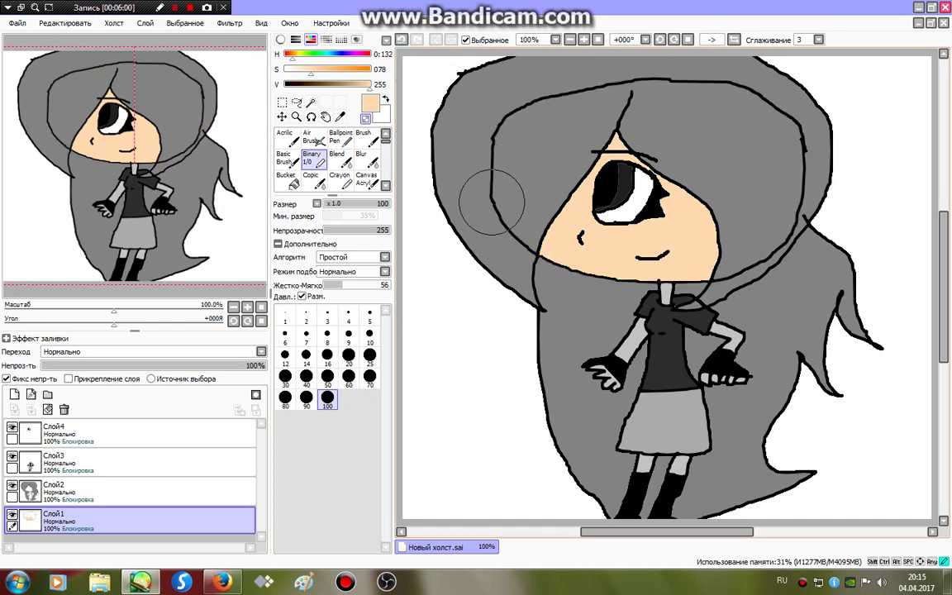
Step: Unlock the opacity of Слой1 and erase the head outline that runs through the hair using the transparent colour
left_click(7, 379)
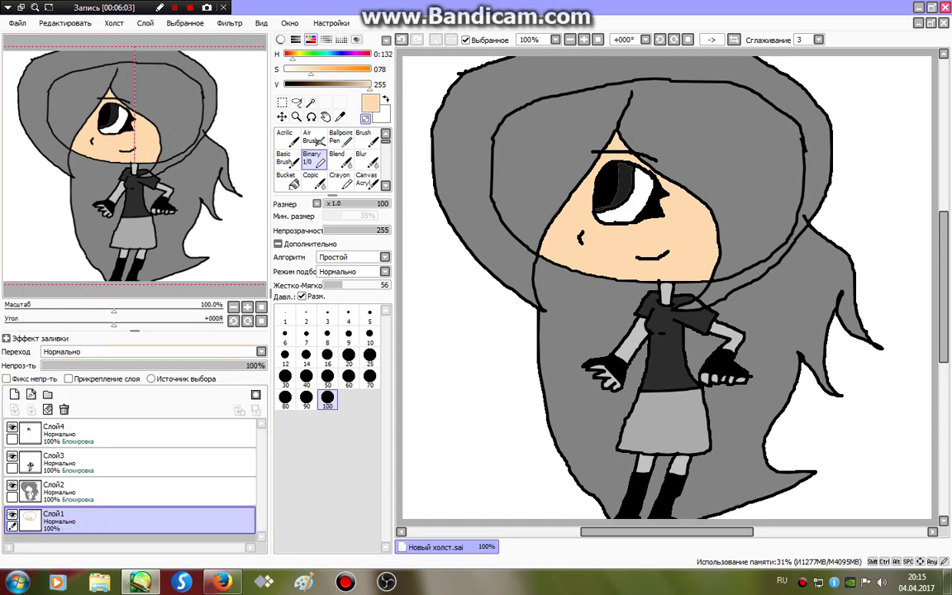
mouse_move(565, 95)
left_mouse_down()
mouse_move(494, 181)
mouse_move(529, 248)
left_mouse_up()
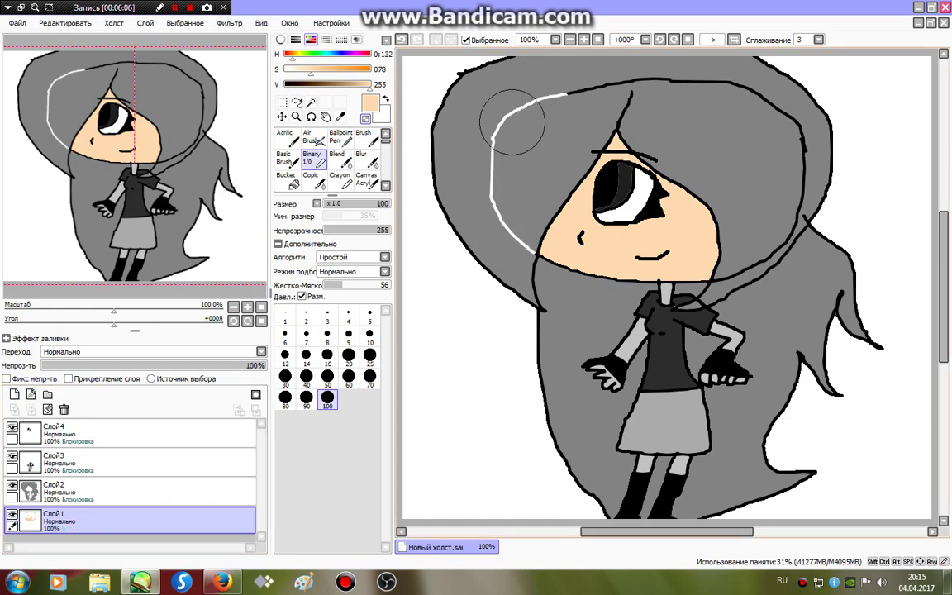
mouse_move(566, 95)
left_mouse_down()
mouse_move(643, 80)
mouse_move(719, 83)
mouse_move(793, 124)
mouse_move(777, 215)
mouse_move(746, 275)
mouse_move(702, 283)
left_mouse_up()
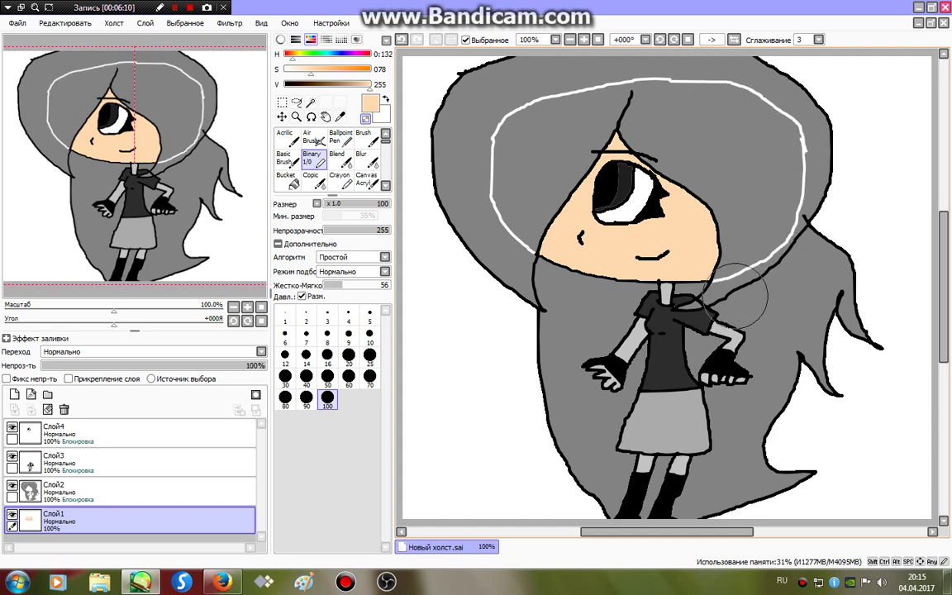
Step: Unlock the opacity of Слой2 and fill the erased outline gap in the hair with the hair's grey of brightness 130
left_click(286, 180)
right_click(466, 195)
left_click(149, 491)
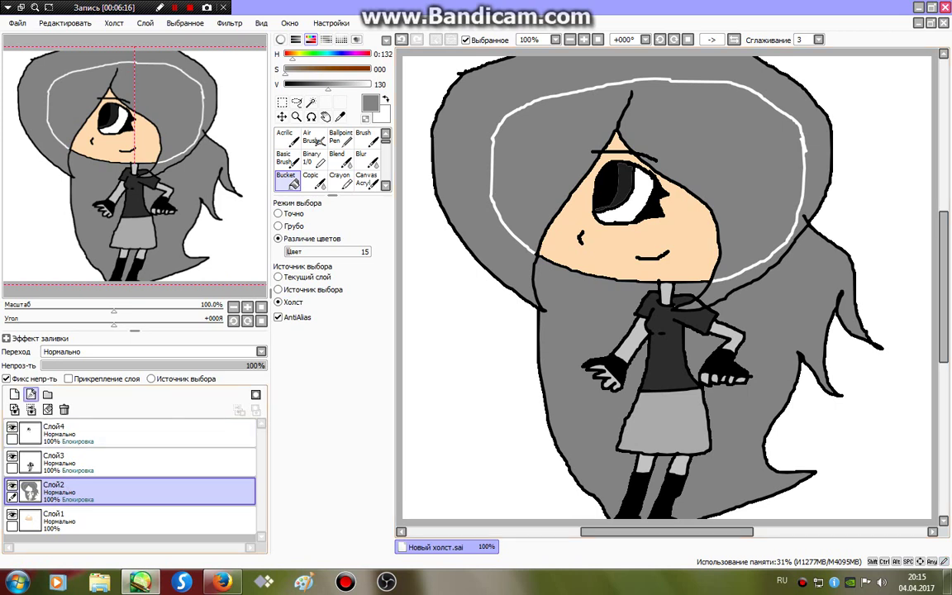
left_click(31, 378)
left_click(565, 92)
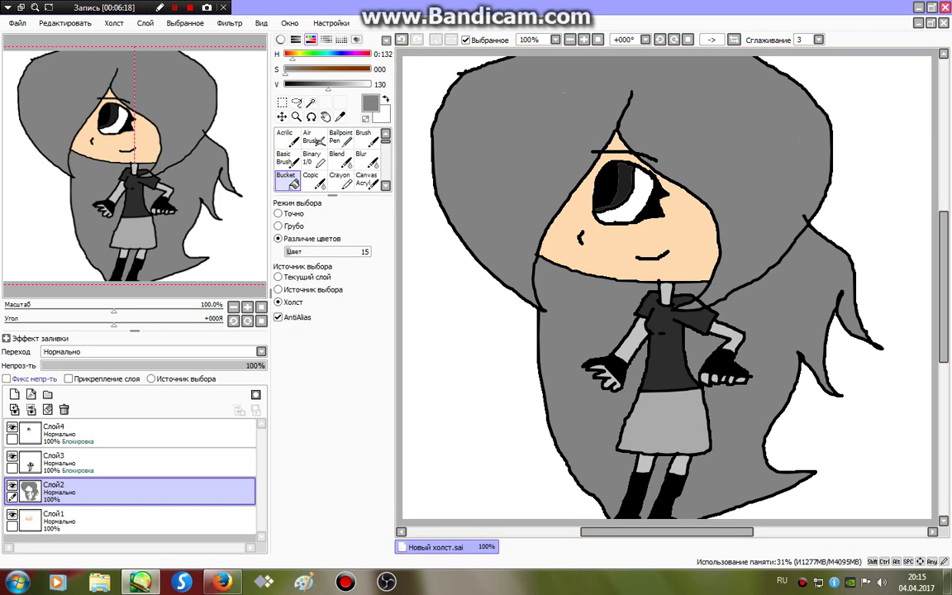
Step: Lock the opacity of Слой2 and Слой1 again
left_click(30, 378)
left_click(136, 520)
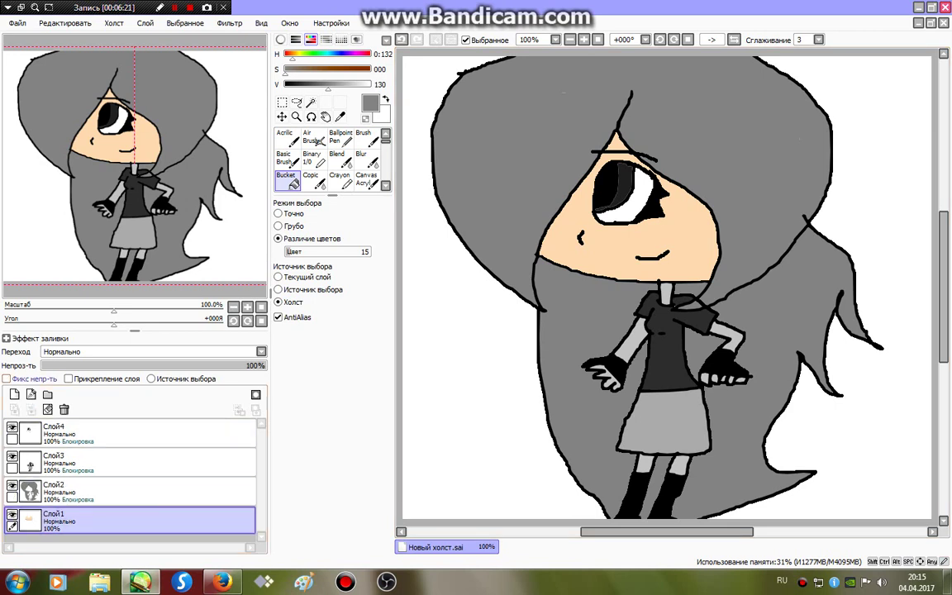
left_click(31, 378)
Step: With the Binary pen, sample the face's peach on Слой1 and raise the colour's saturation to 216
left_click(313, 160)
right_click(608, 248)
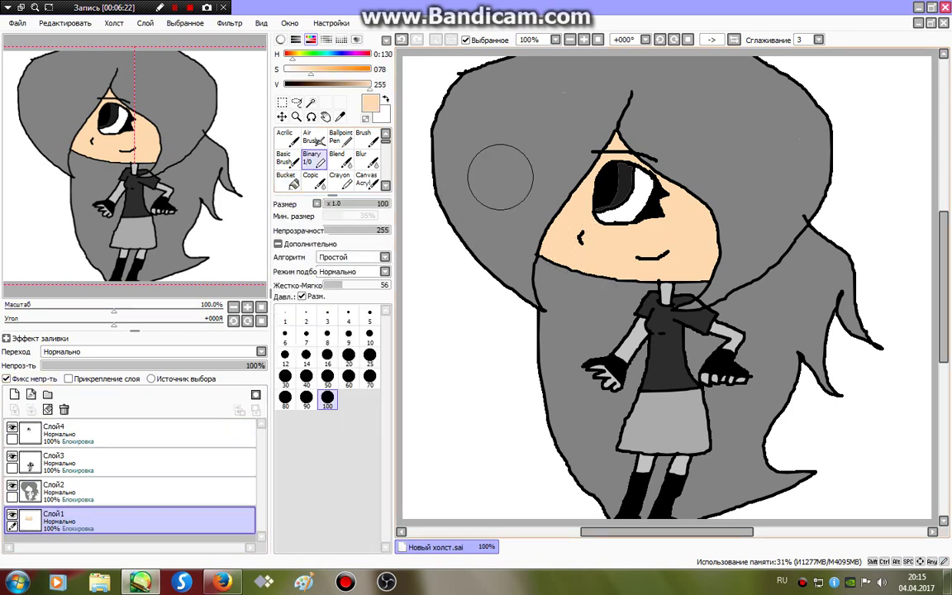
left_click(356, 69)
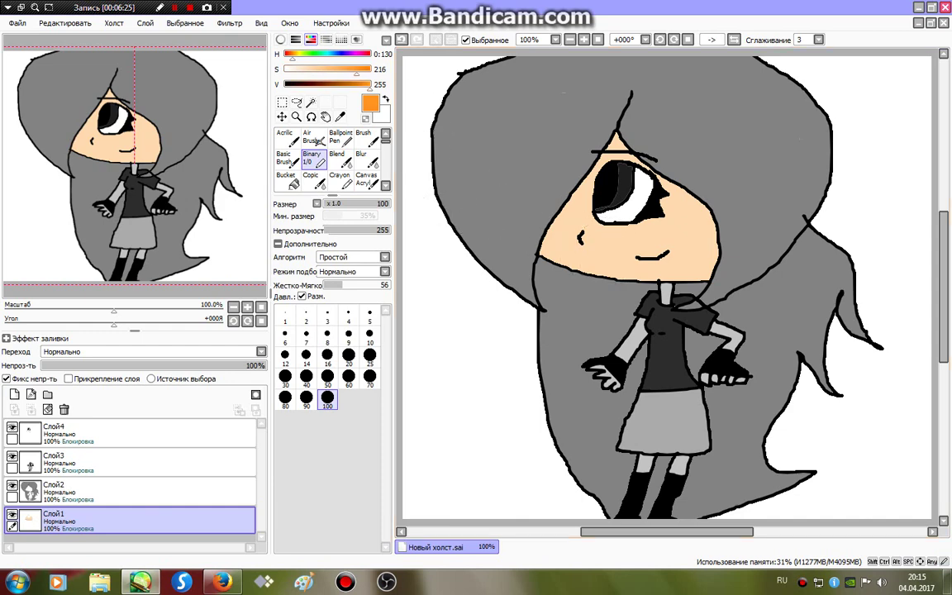
key("shift+F12")
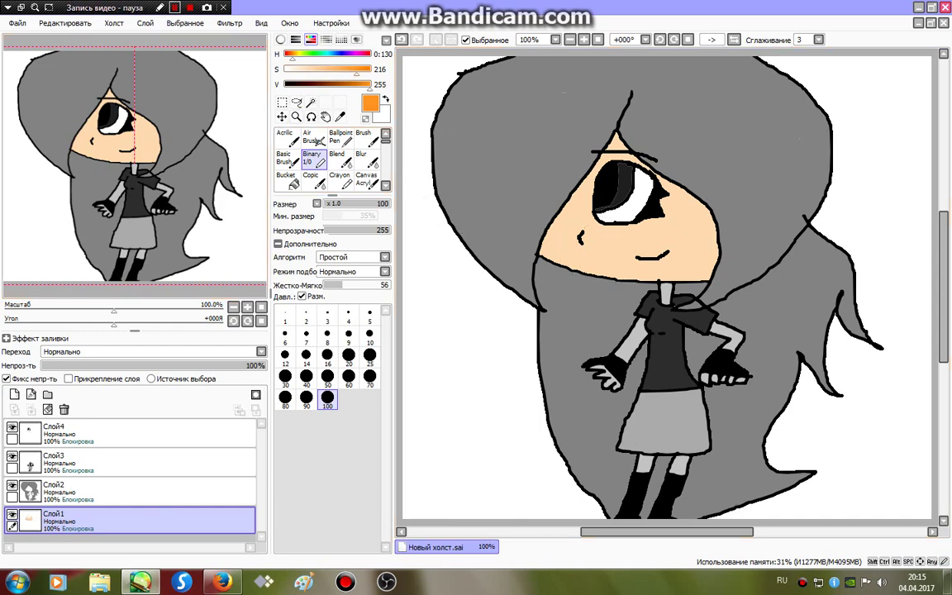
key("shift+F12")
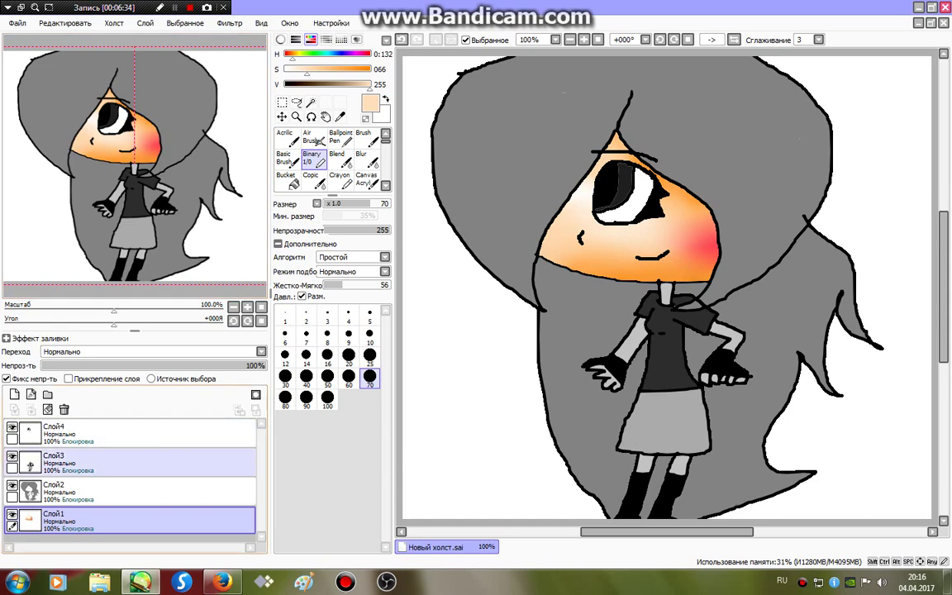
Step: Paint the hair on Слой2 with a vivid violet of saturation 255 and brightness 255
left_click(141, 491)
mouse_move(285, 54)
left_mouse_down()
mouse_move(349, 54)
mouse_move(369, 69)
left_mouse_up()
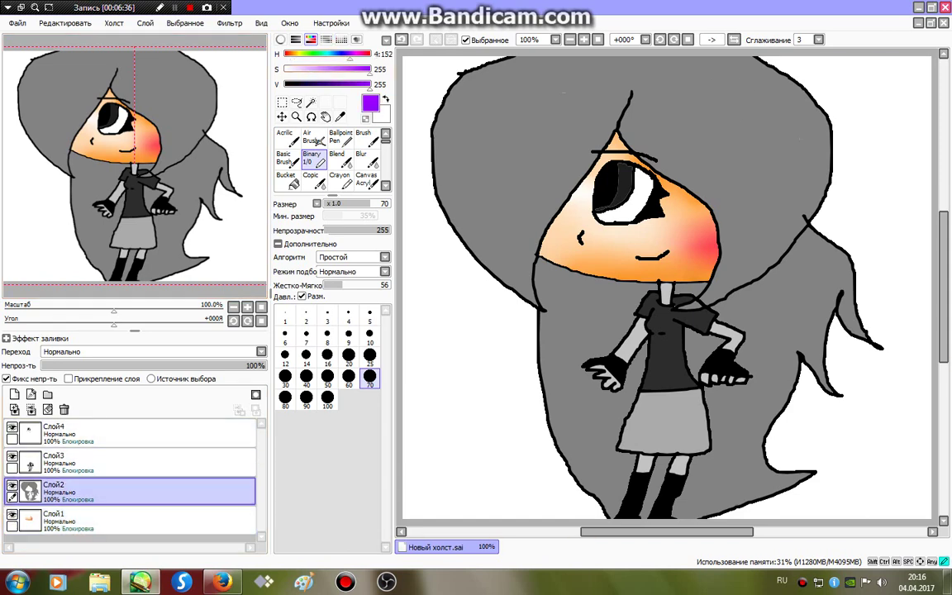
mouse_move(460, 74)
left_mouse_down()
mouse_move(793, 83)
mouse_move(489, 122)
mouse_move(450, 200)
mouse_move(549, 397)
mouse_move(859, 320)
left_mouse_up()
key("ctrl+z")
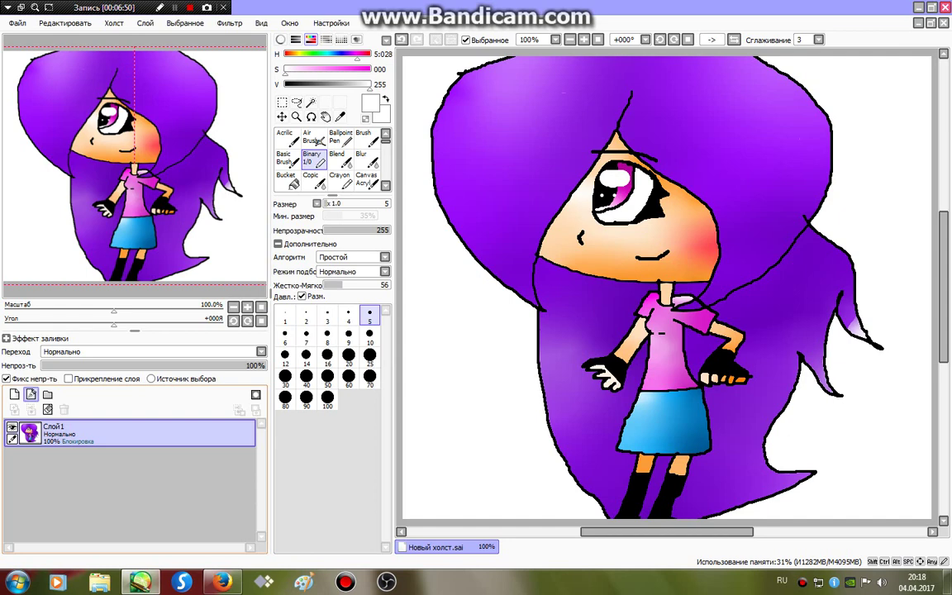
Step: Unlock the opacity of Слой1 and adjust it to brightness +28, contrast +33 and colour depth +19
left_click(6, 378)
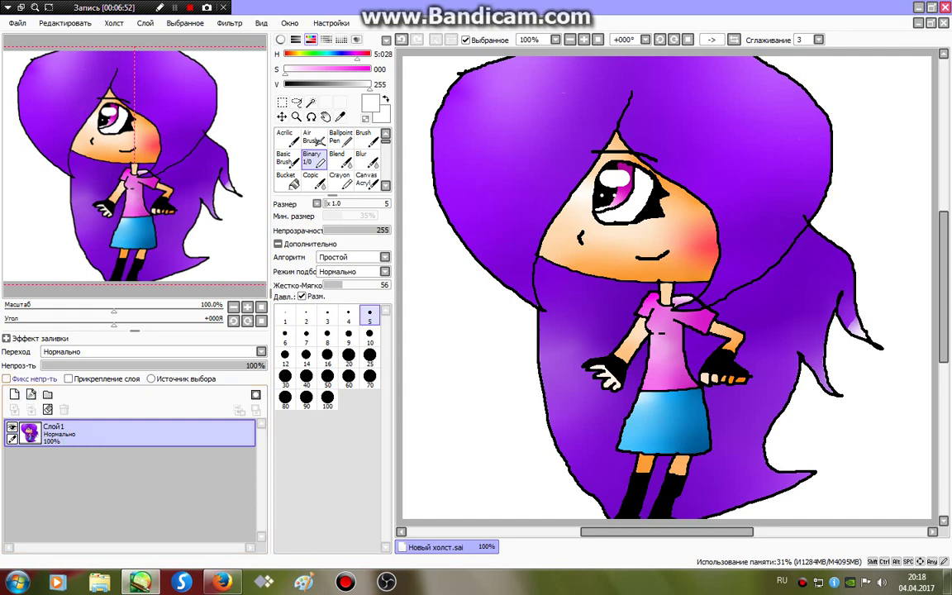
left_click(230, 23)
left_click(264, 52)
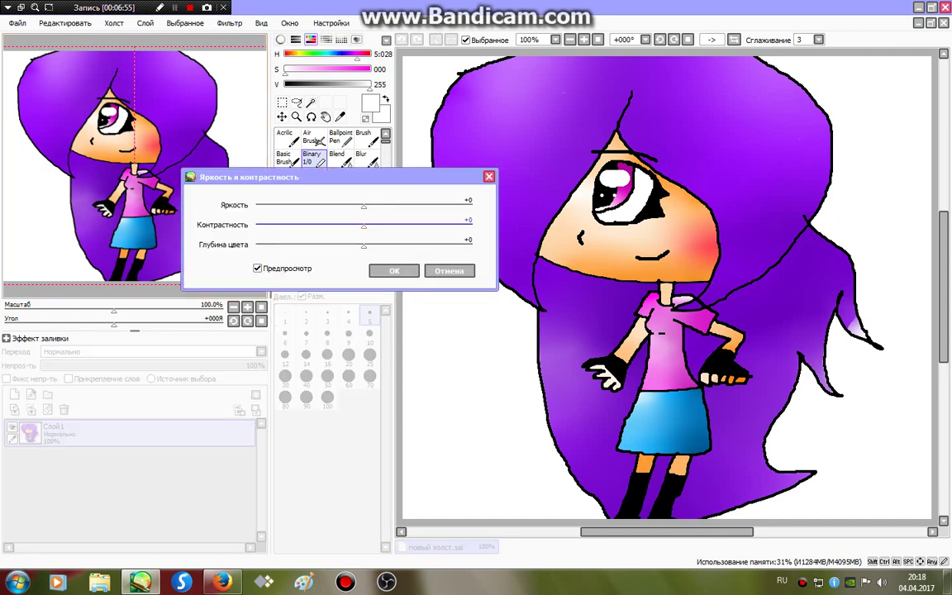
left_click_drag(363, 206, 398, 226)
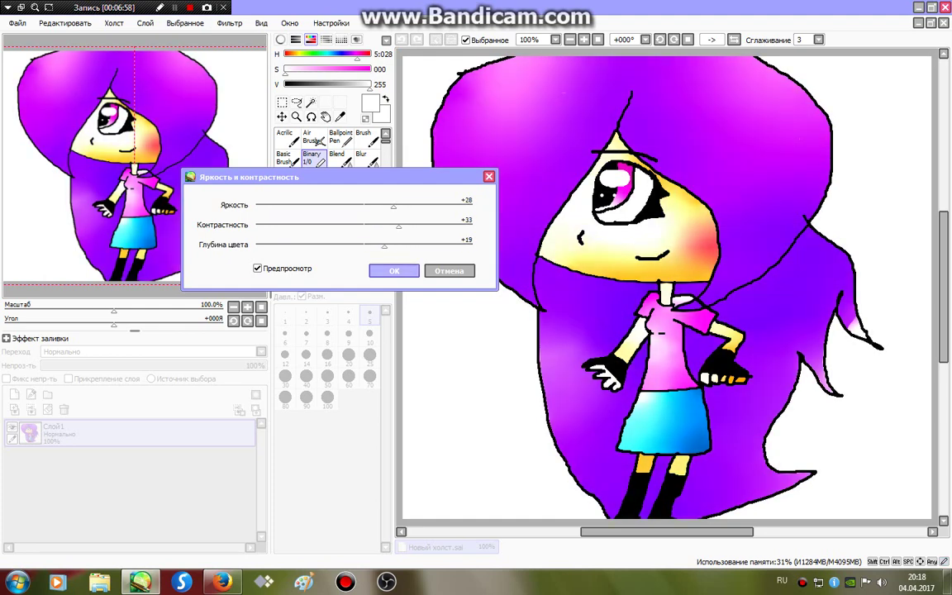
left_click(393, 270)
Step: Try shifting the hue of Слой1 by +100, then discard the change
left_click(232, 22)
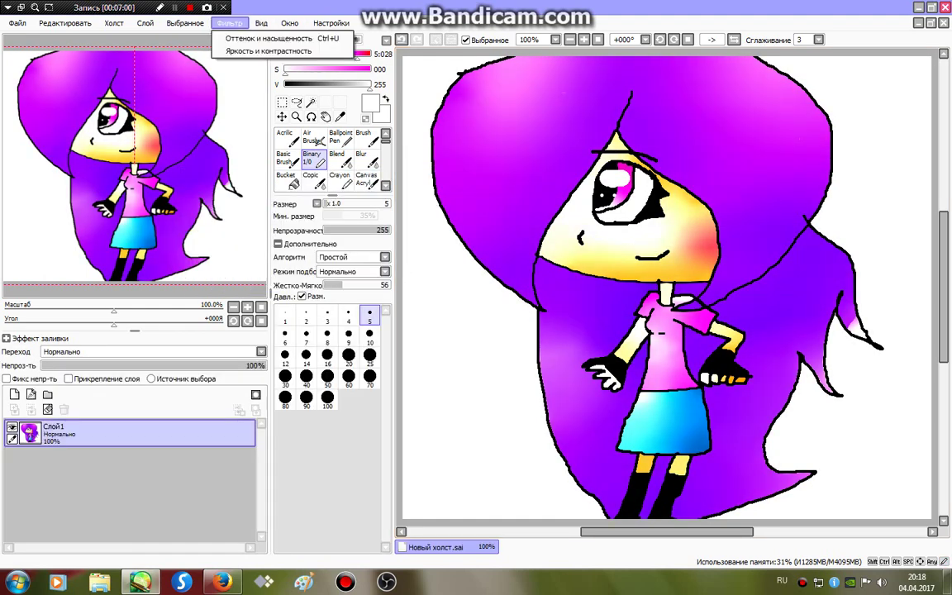
left_click(268, 38)
left_click_drag(241, 225, 349, 224)
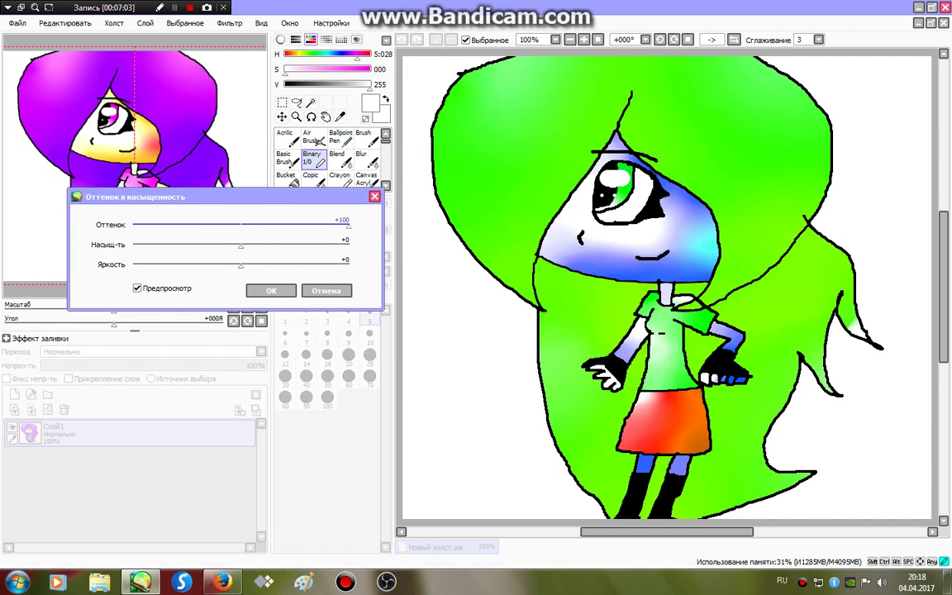
left_click(325, 290)
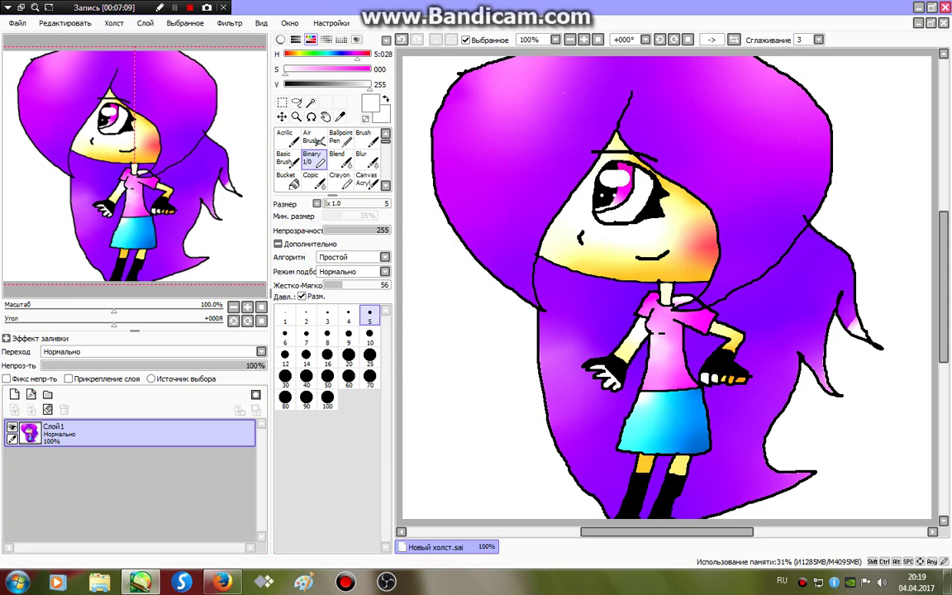
Step: Try two crossing white strokes over the whole girl with the size 5 Binary pen and undo them
left_click(570, 40)
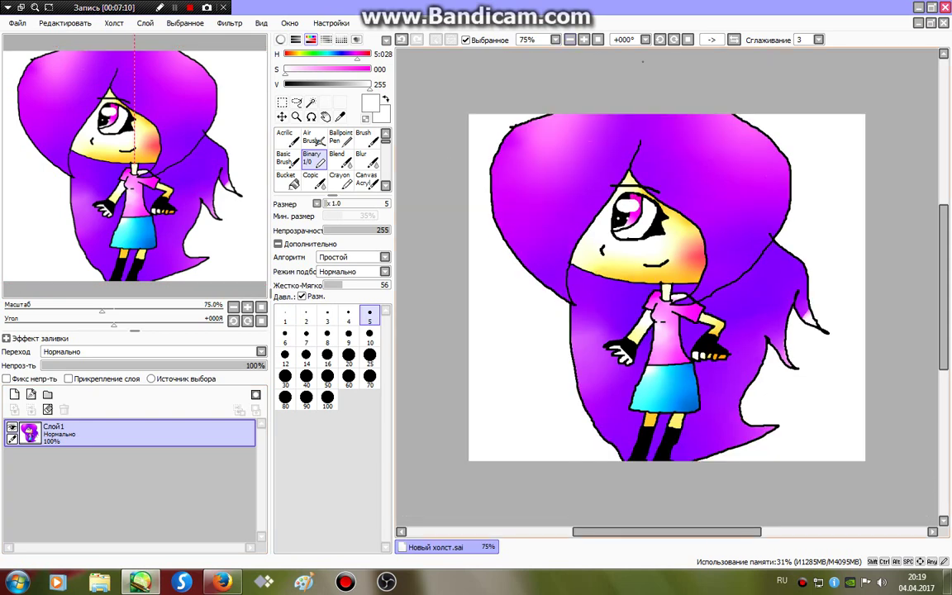
left_click_drag(503, 137, 760, 438)
left_click_drag(703, 194, 577, 389)
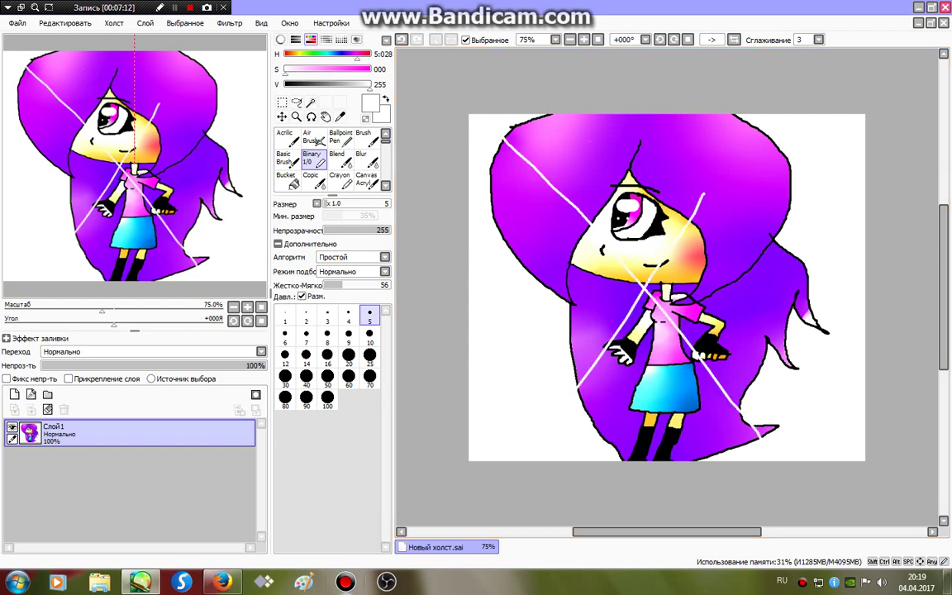
key("ctrl+z")
key("ctrl+z")
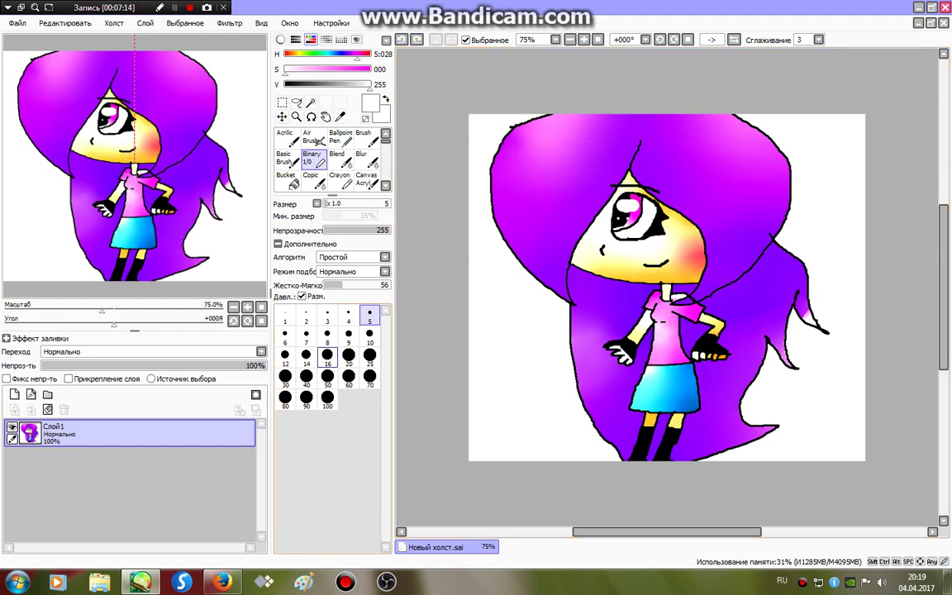
Step: Try covering the drawing with broad white strokes of the Binary pen at size 100 and undo them
left_click(327, 400)
mouse_move(738, 211)
left_mouse_down()
mouse_move(737, 198)
mouse_move(436, 209)
left_mouse_up()
left_click(798, 155)
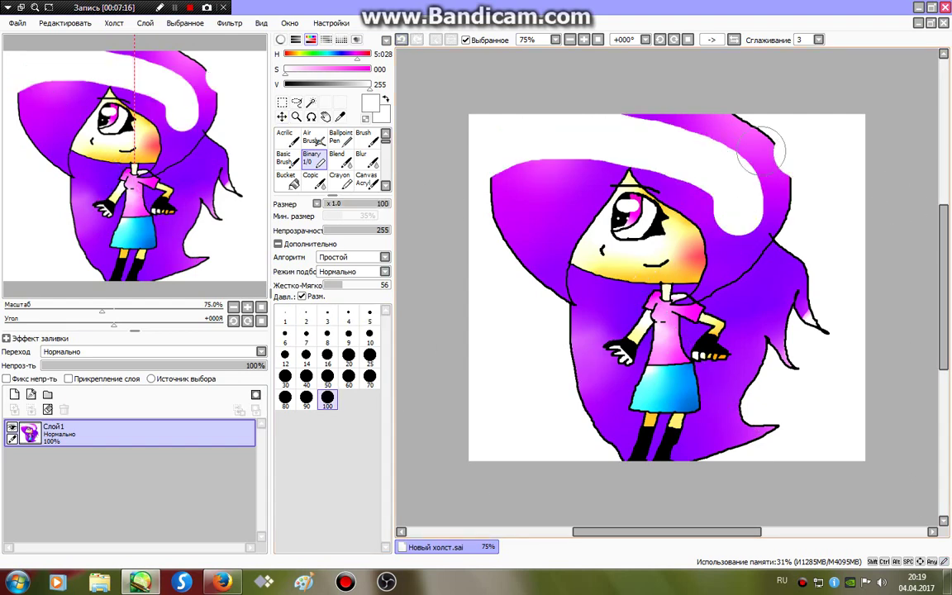
double_click(401, 40)
mouse_move(741, 178)
left_mouse_down()
mouse_move(504, 204)
mouse_move(644, 177)
left_mouse_up()
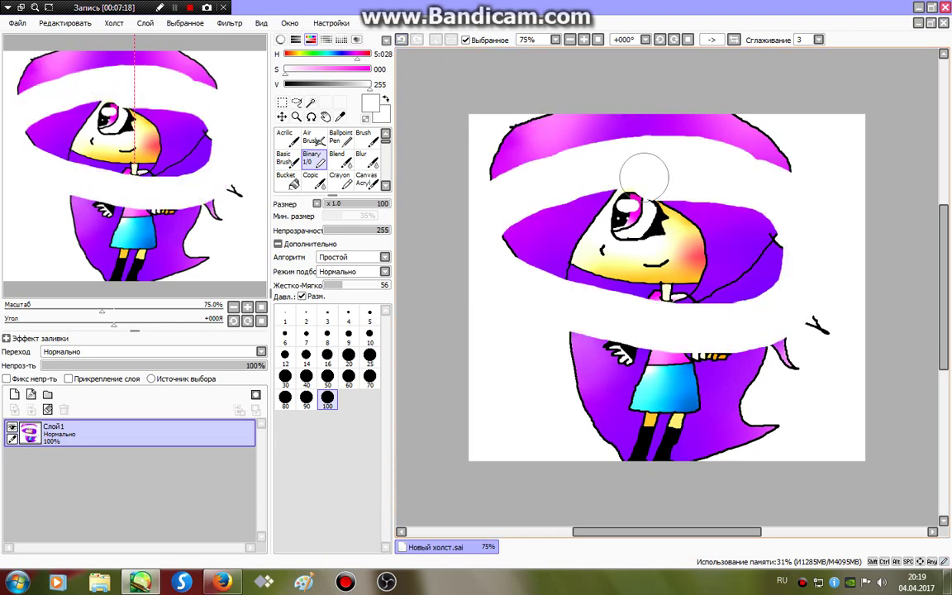
left_click(401, 39)
Step: Set the Binary pen's colour to black, undo a trial stroke beside the hair, and set the size to 25
left_click(286, 84)
left_click_drag(792, 149, 869, 215)
key("ctrl+z")
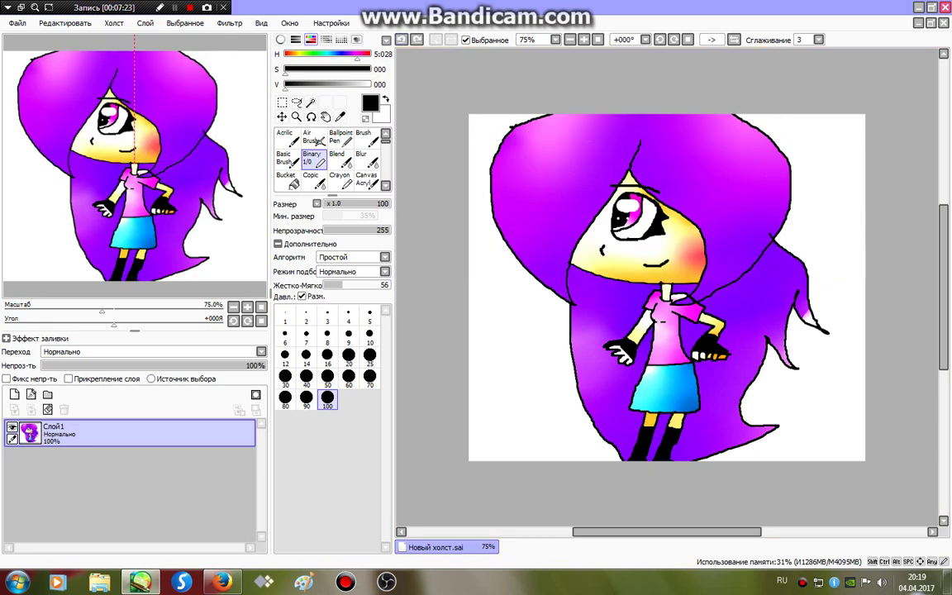
left_click(369, 356)
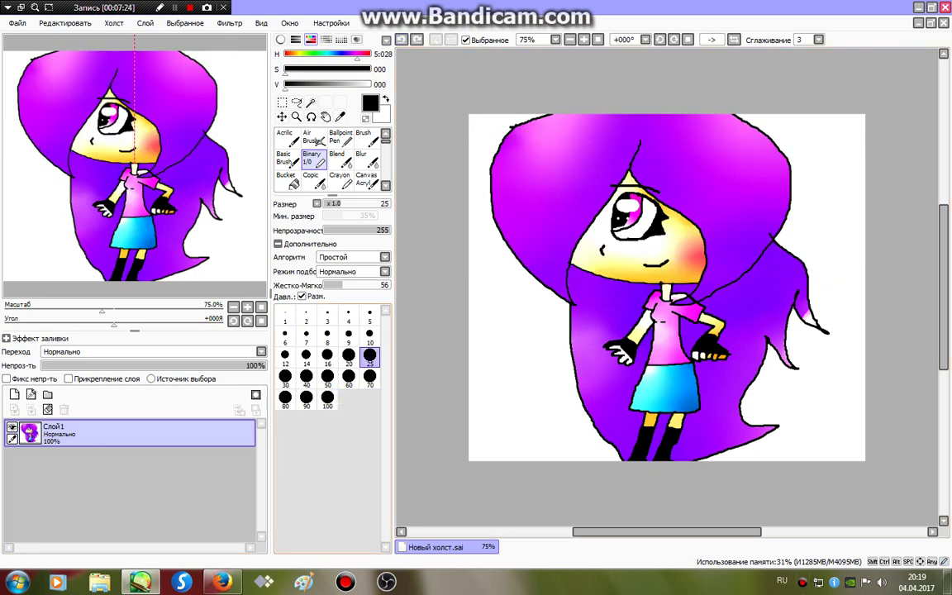